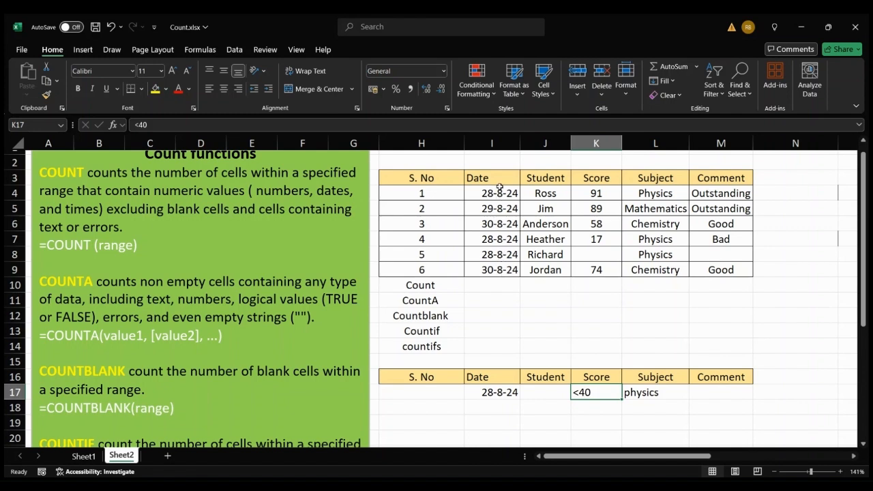
# Step: Enter =COUNT(I4:I9) in cell I10 to count the numeric entries in the Date column
pyautogui.click(488, 285)
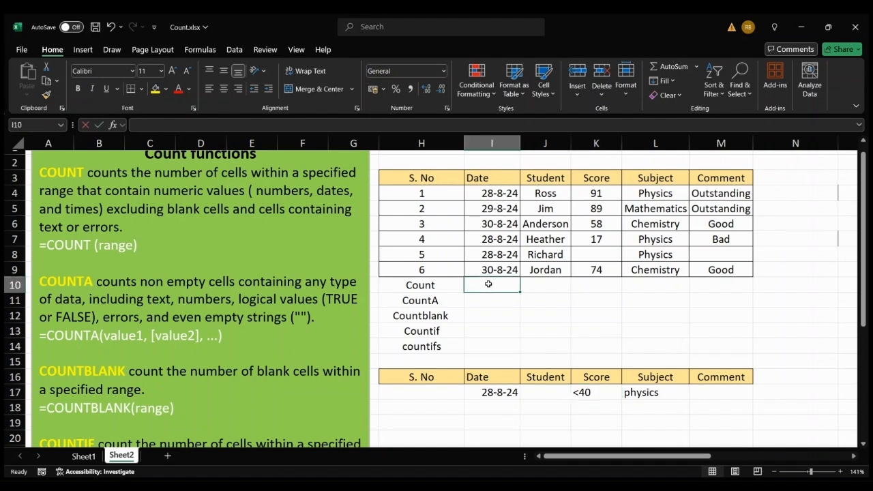
pyautogui.write('=count(')
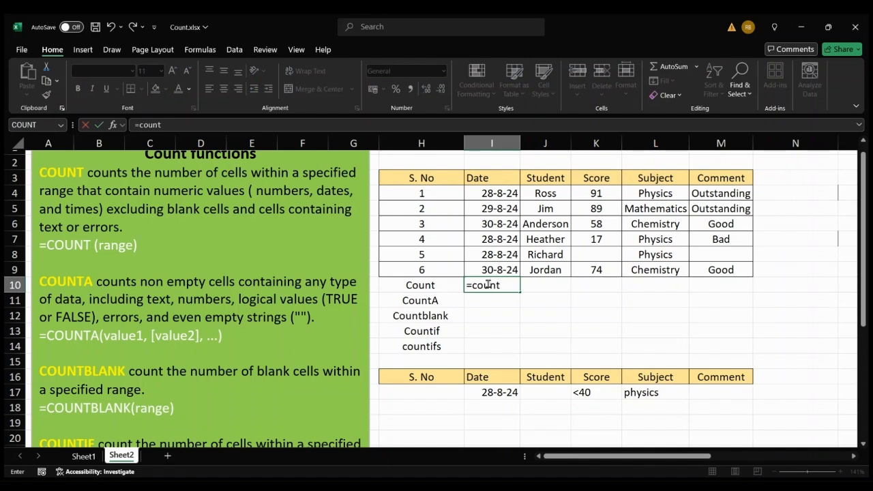
pyautogui.click(497, 193)
pyautogui.hotkey('shift', 'Down')
pyautogui.hotkey('shift', 'Down')
pyautogui.hotkey('shift', 'Down')
pyautogui.hotkey('shift', 'Down')
pyautogui.hotkey('shift', 'Down')
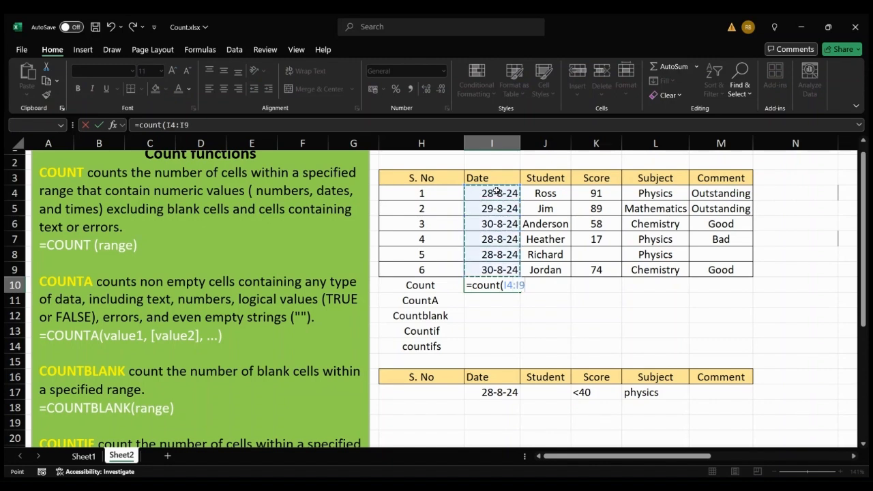
pyautogui.write(')')
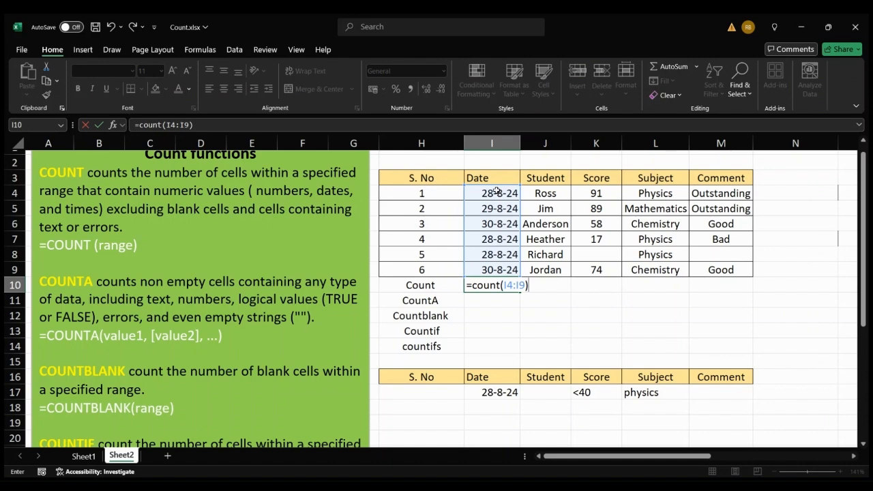
pyautogui.press('Return')
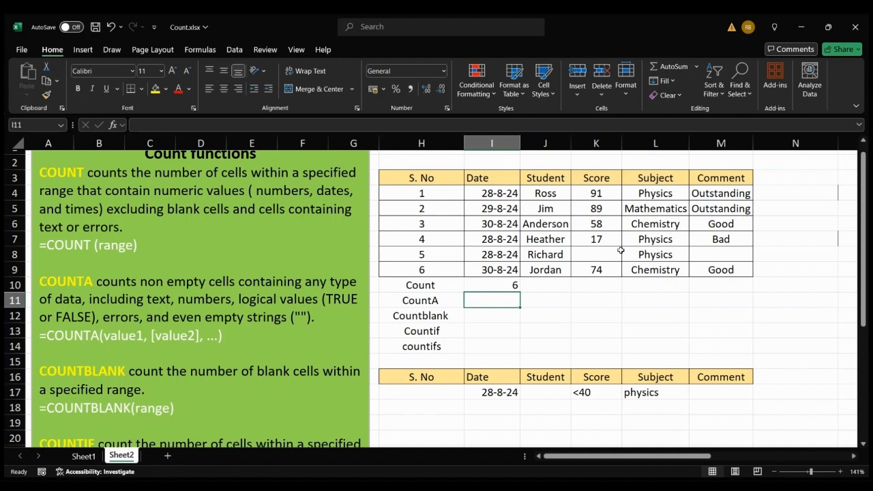
# Step: Fill the COUNT formula from I10 across the Count row to M10
pyautogui.click(497, 286)
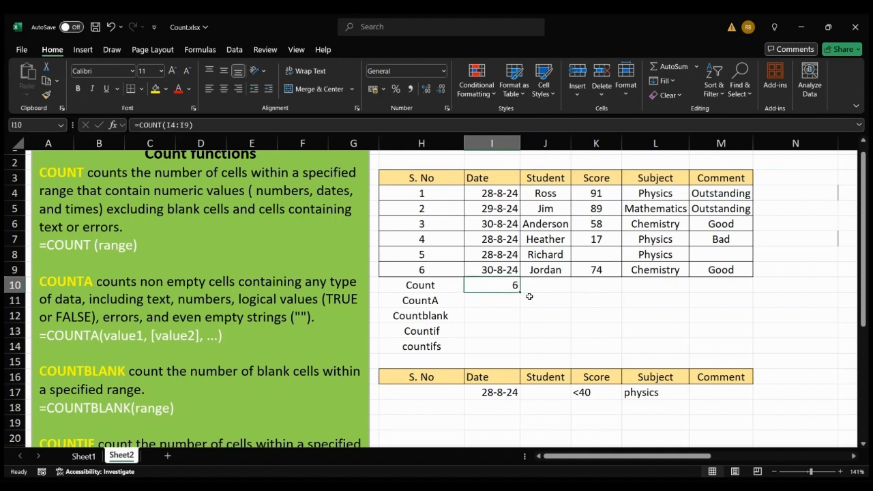
pyautogui.moveTo(519, 290); pyautogui.dragTo(741, 287)
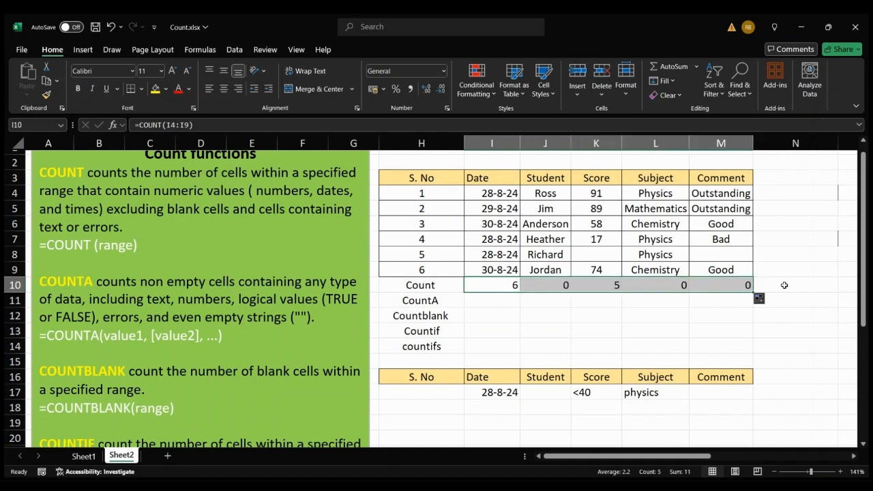
pyautogui.click(784, 285)
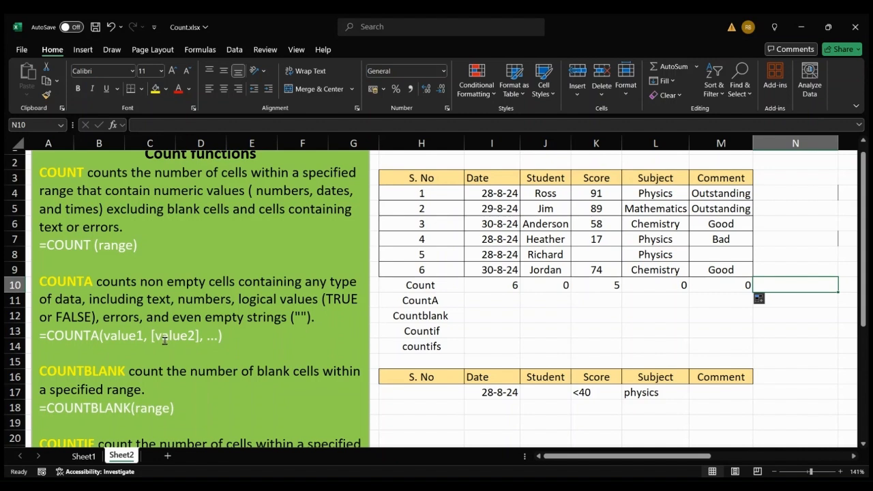
# Step: Enter =COUNTA(M4:M9) in cell M11 to count the non-empty cells in the Comment column
pyautogui.click(489, 300)
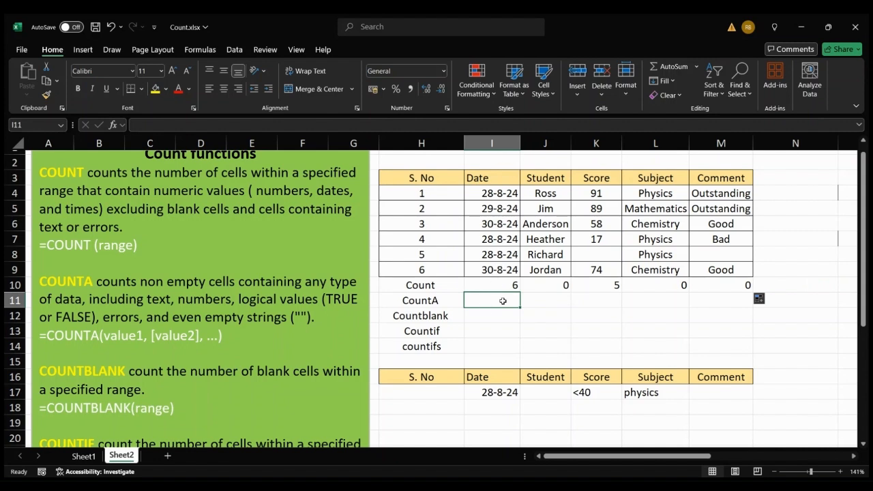
pyautogui.click(706, 305)
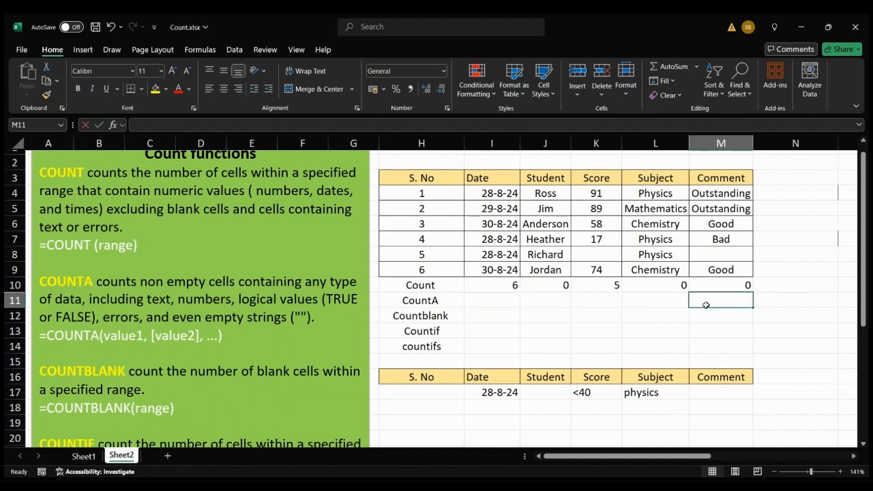
pyautogui.write('=c')
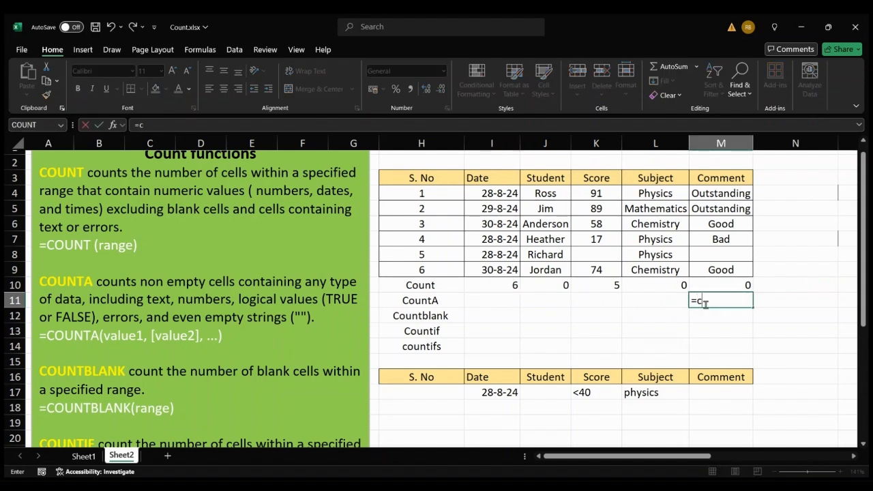
pyautogui.write('ounta(')
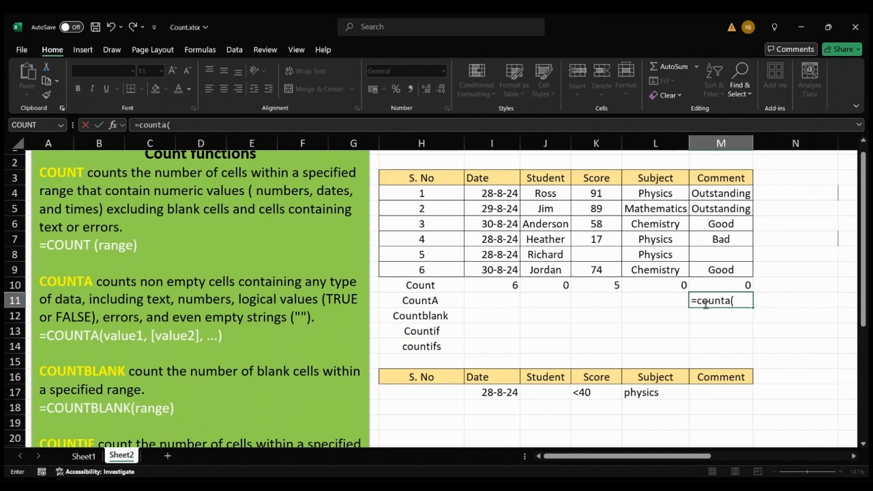
pyautogui.click(731, 193)
pyautogui.hotkey('shift', 'Down')
pyautogui.hotkey('shift', 'Down')
pyautogui.hotkey('shift', 'Down')
pyautogui.hotkey('shift', 'Down')
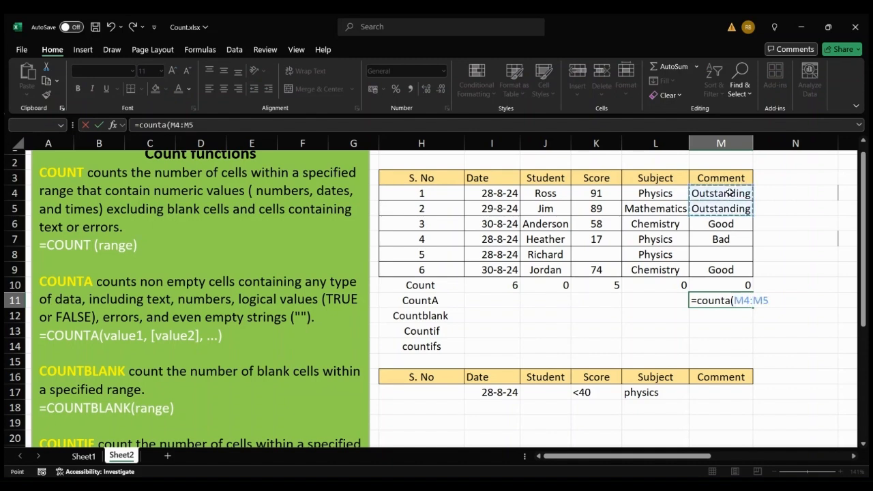
pyautogui.hotkey('shift', 'Down')
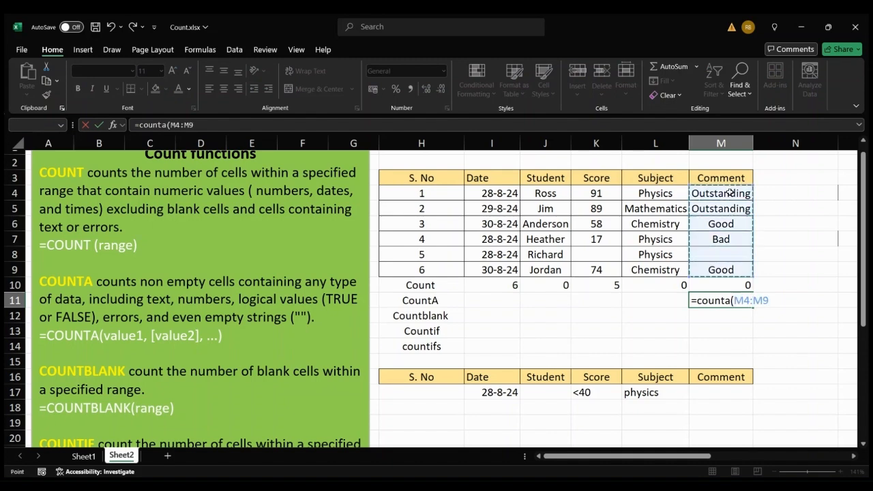
pyautogui.write(')')
pyautogui.press('Return')
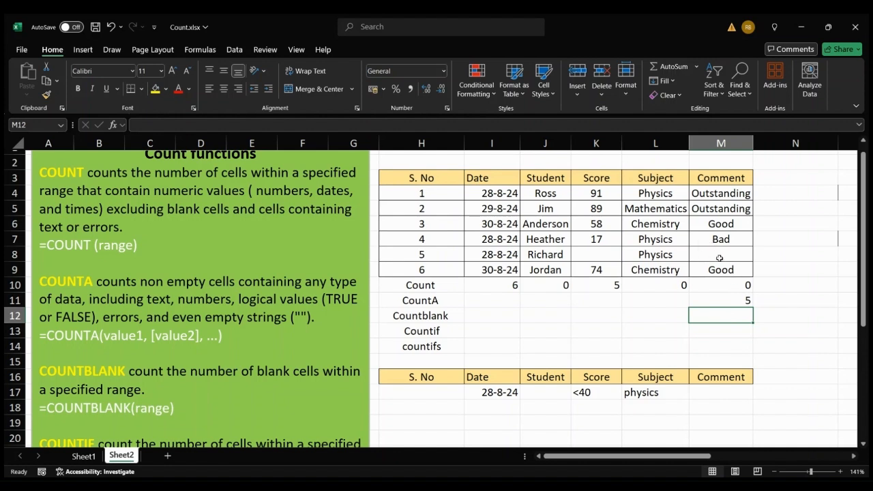
# Step: Fill the COUNTA formula from M11 back across the CountA row to I11
pyautogui.click(733, 303)
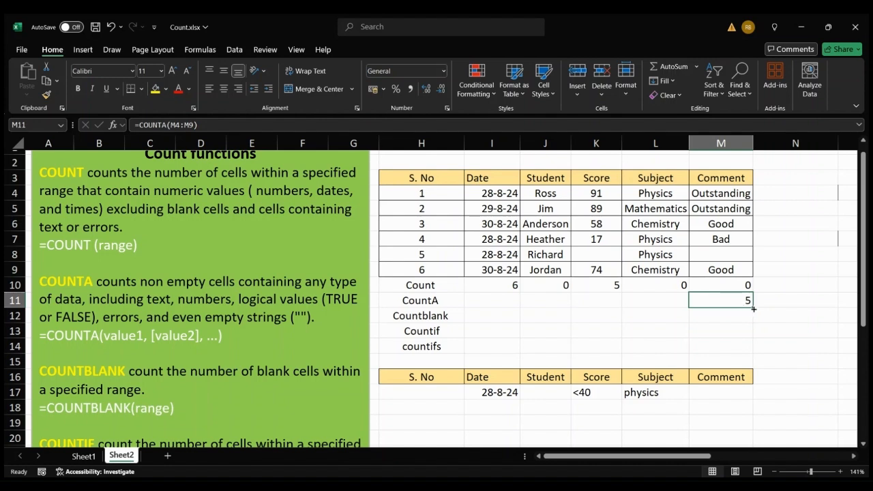
pyautogui.moveTo(753, 309); pyautogui.dragTo(492, 296)
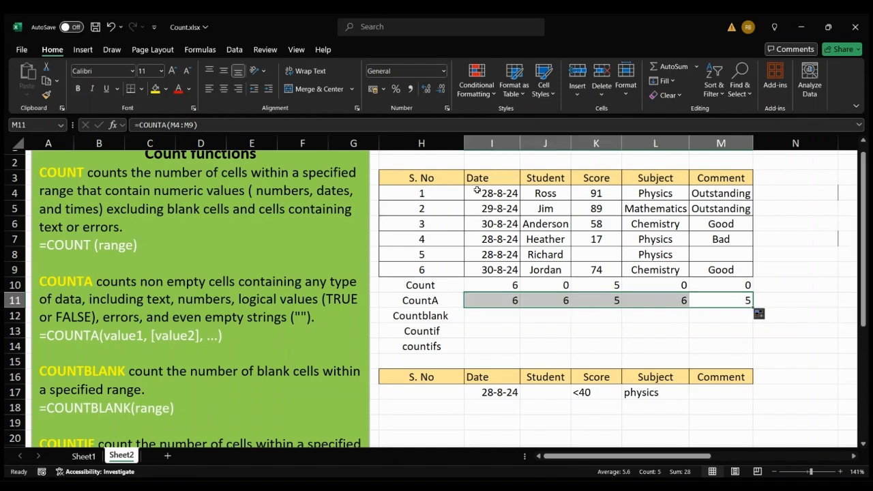
# Step: Enter =COUNTBLANK(I4:I9) in cell I12 to count the blank cells in the Date column
pyautogui.click(507, 318)
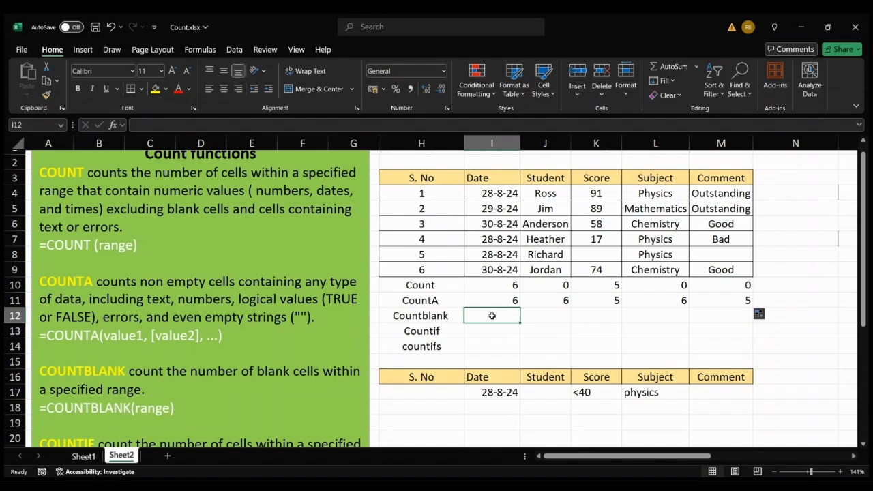
pyautogui.write('=countb')
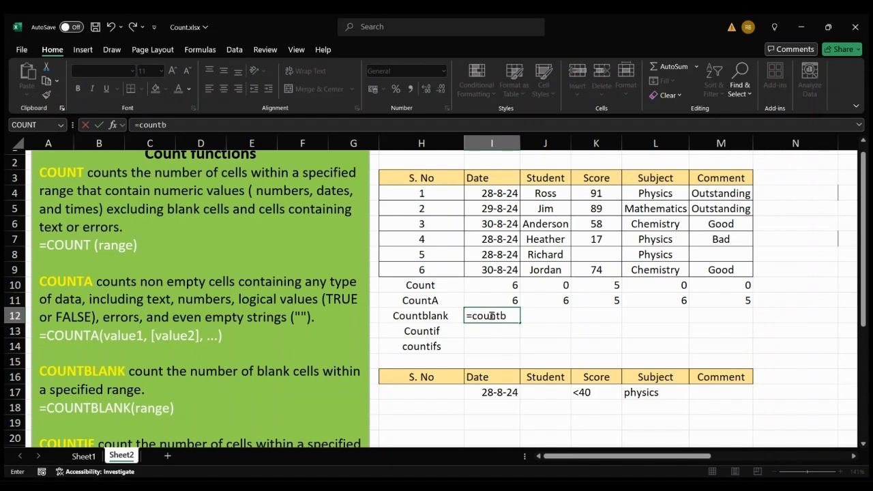
pyautogui.write('k(')
pyautogui.click(498, 194)
pyautogui.hotkey('shift', 'Down')
pyautogui.hotkey('shift', 'Down')
pyautogui.hotkey('shift', 'Down')
pyautogui.hotkey('shift', 'Down')
pyautogui.hotkey('shift', 'Down')
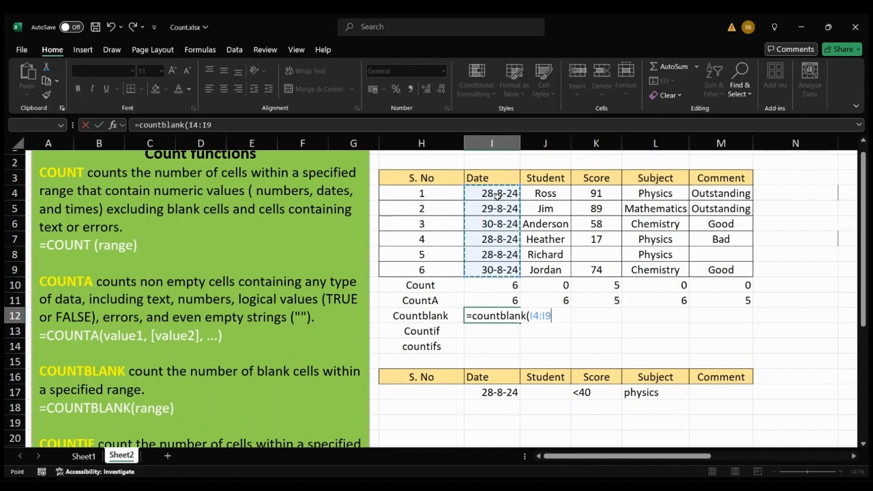
pyautogui.write(')')
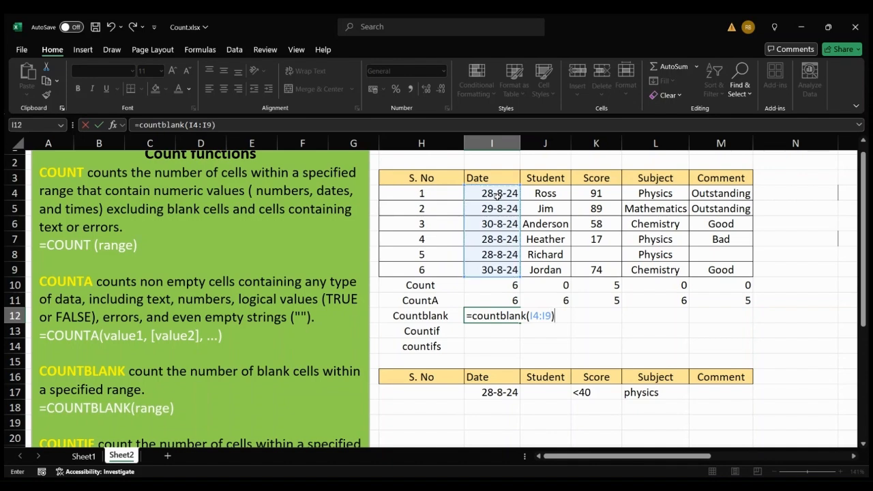
pyautogui.press('Return')
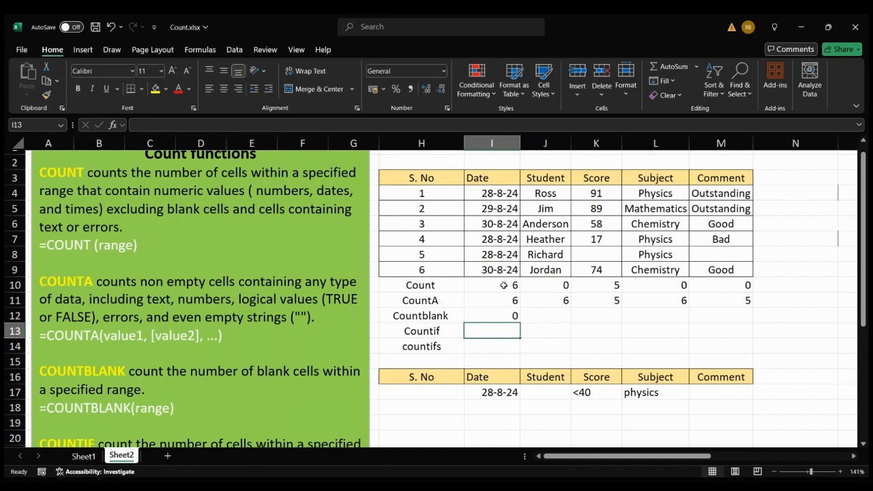
# Step: Fill the COUNTBLANK formula from I12 across the Countblank row to M12
pyautogui.click(502, 320)
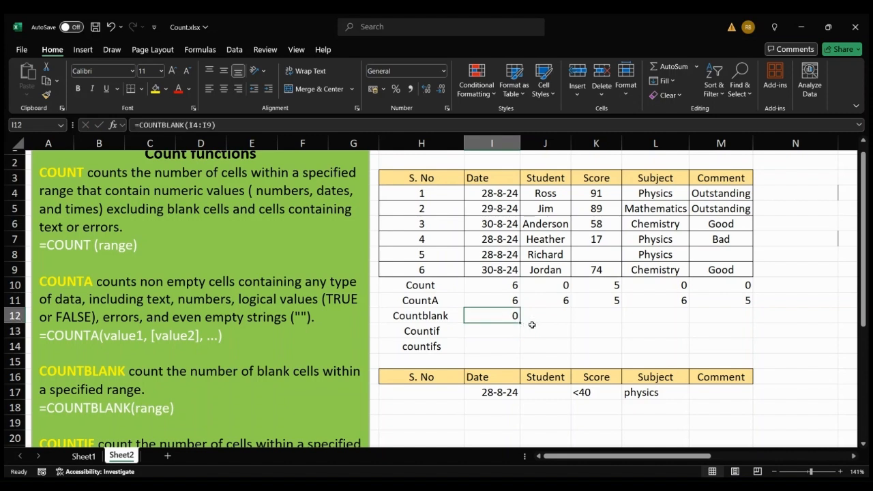
pyautogui.moveTo(519, 324); pyautogui.dragTo(729, 320)
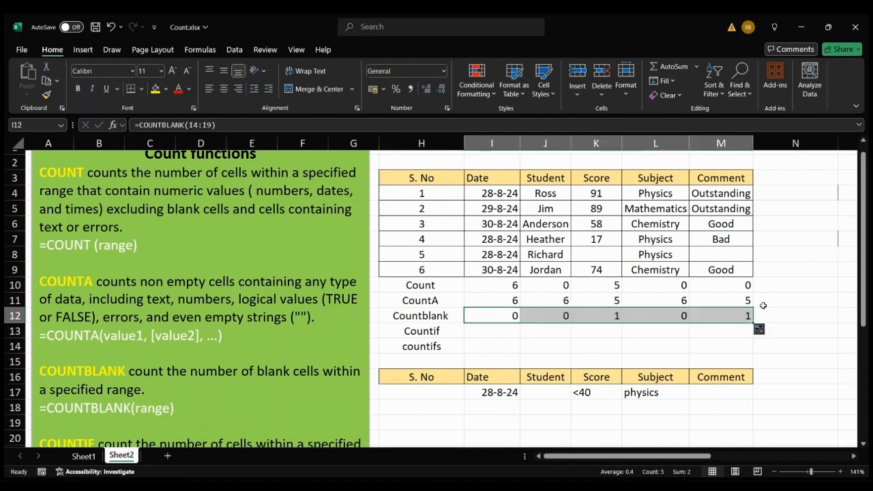
pyautogui.click(800, 312)
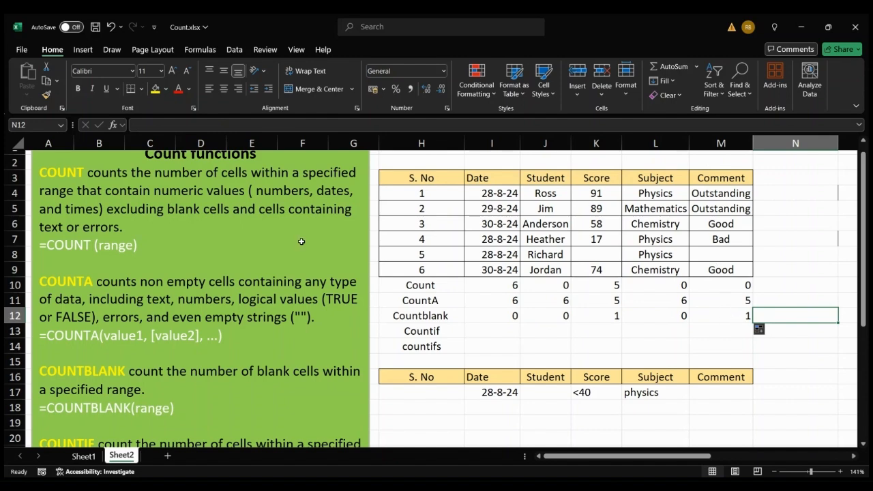
# Step: Enter =COUNTIF(L4:L9,"chemistry") in cell L13 to count the chemistry entries in the Subject column
pyautogui.scroll(-2, 186, 396)
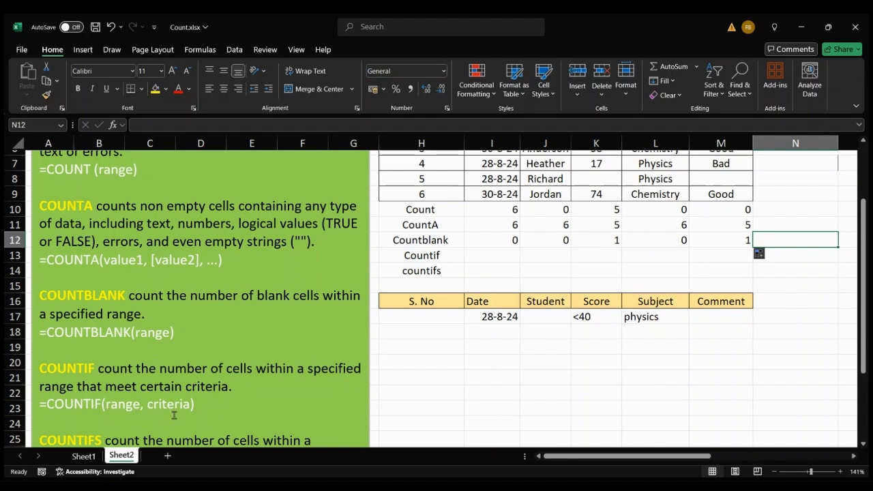
pyautogui.scroll(2, 218, 407)
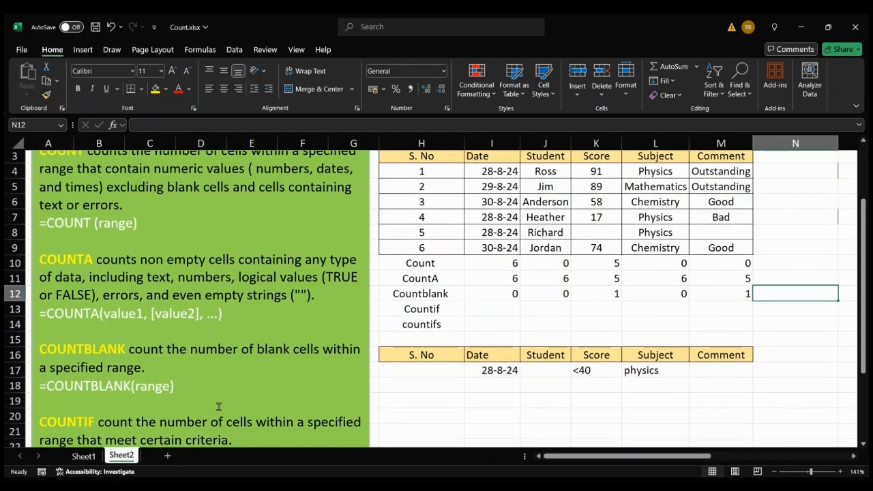
pyautogui.scroll(1, 218, 407)
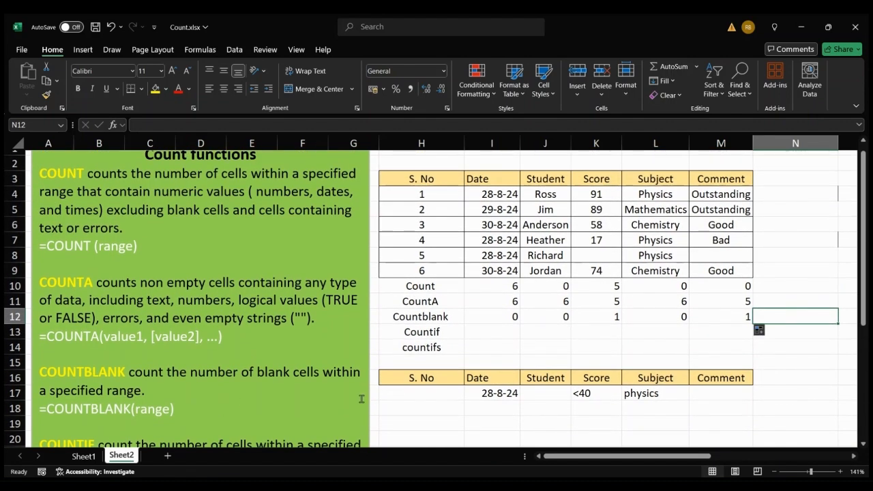
pyautogui.click(651, 336)
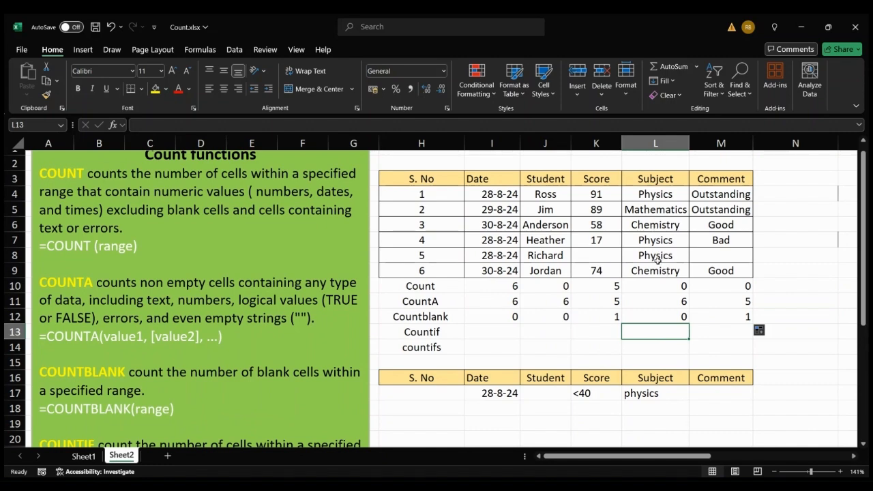
pyautogui.doubleClick(642, 331)
pyautogui.write('=count')
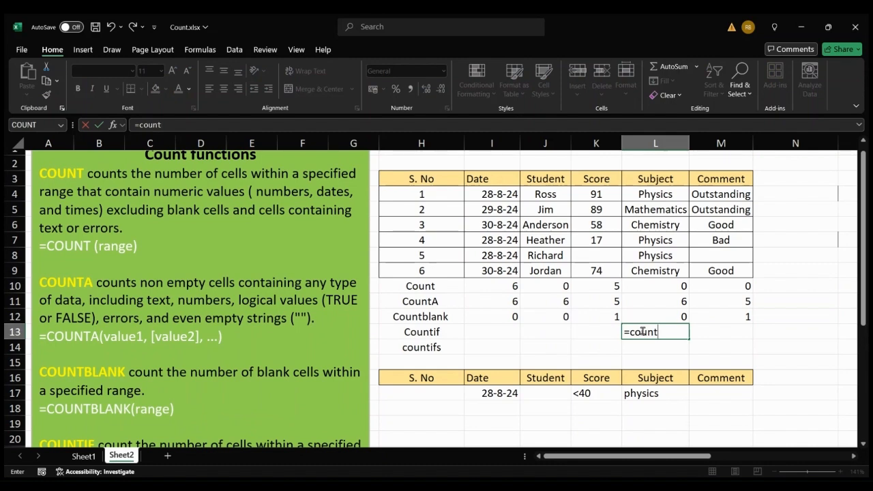
pyautogui.write('if(')
pyautogui.click(660, 198)
pyautogui.hotkey('shift', 'Down')
pyautogui.hotkey('shift', 'Down')
pyautogui.hotkey('shift', 'Down')
pyautogui.hotkey('shift', 'Down')
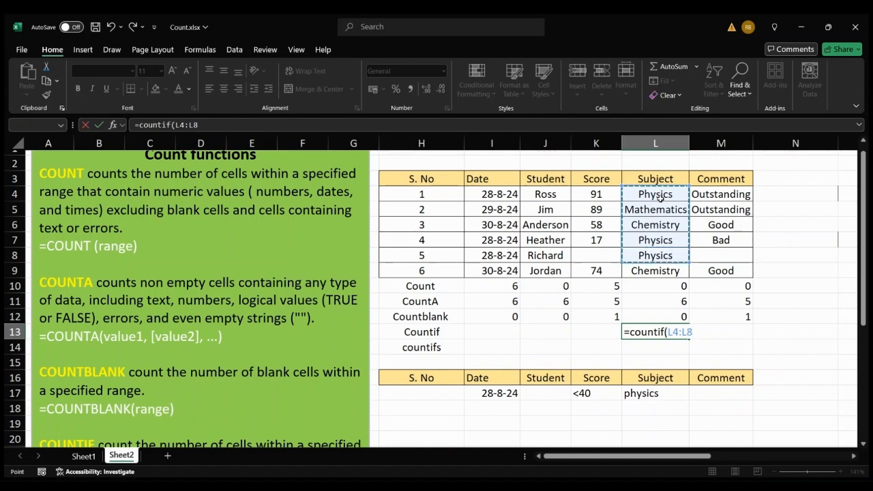
pyautogui.hotkey('shift', 'Down')
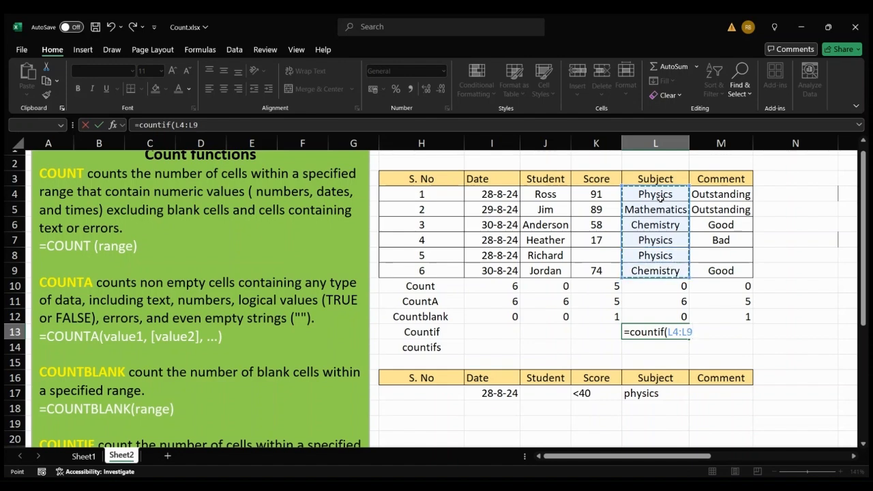
pyautogui.press('F2')
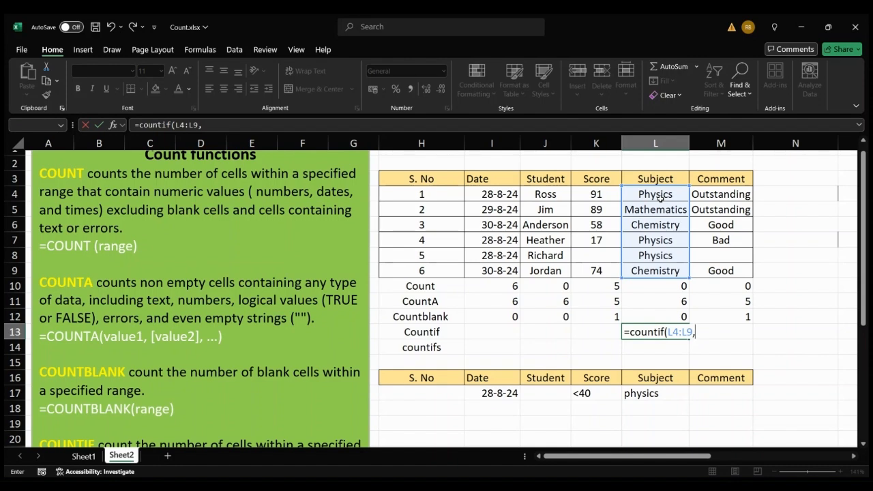
pyautogui.write('"chemistry')
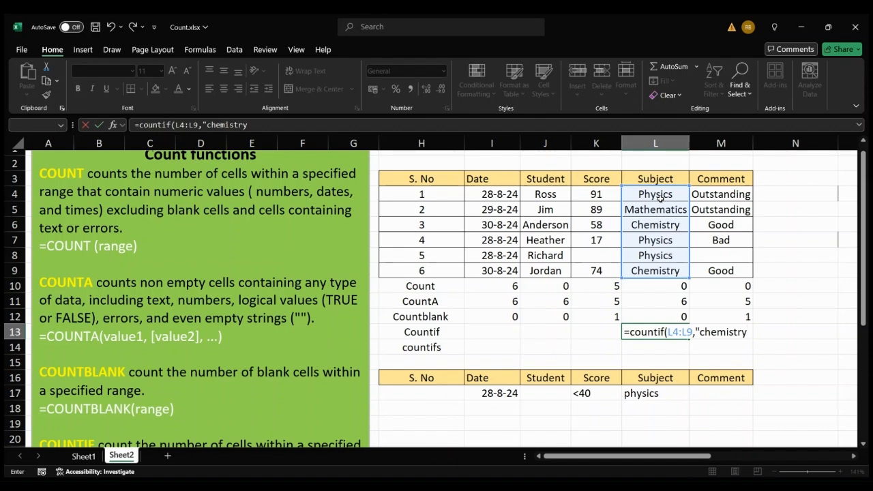
pyautogui.write('")')
pyautogui.press('Return')
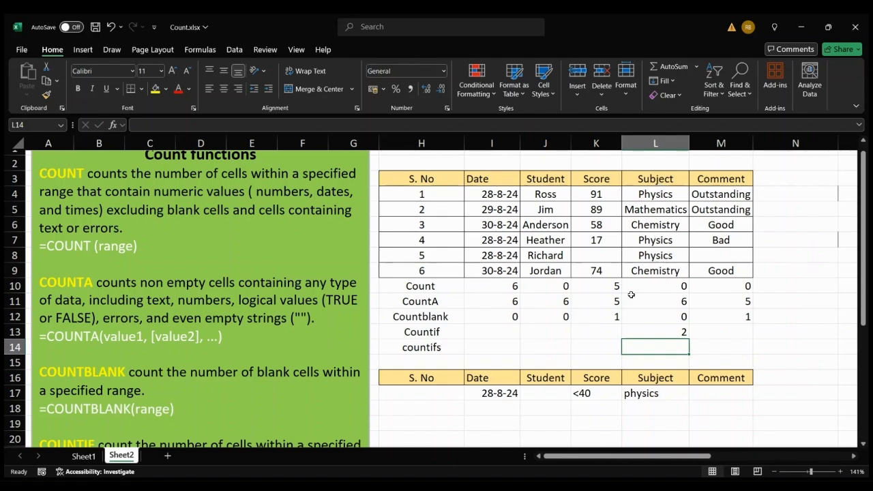
# Step: Enter =COUNTIF(K4:K9,"<60") in cell K13 to count the scores below 60
pyautogui.click(596, 336)
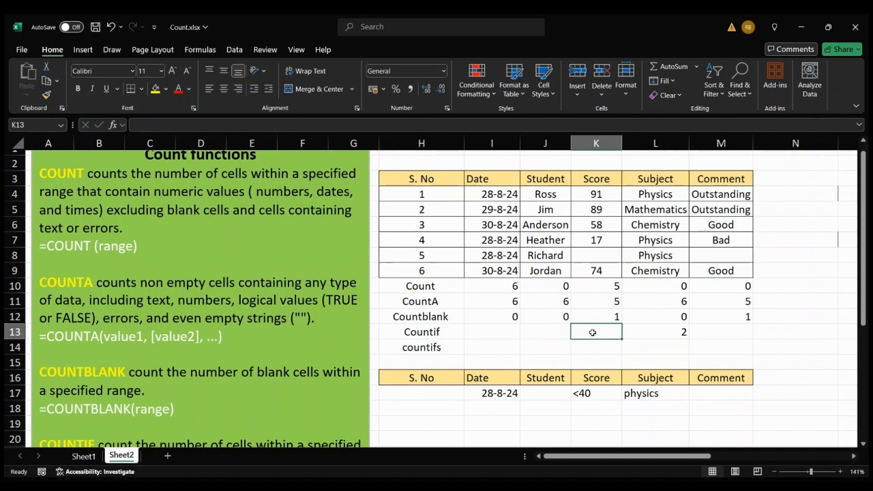
pyautogui.write('=count')
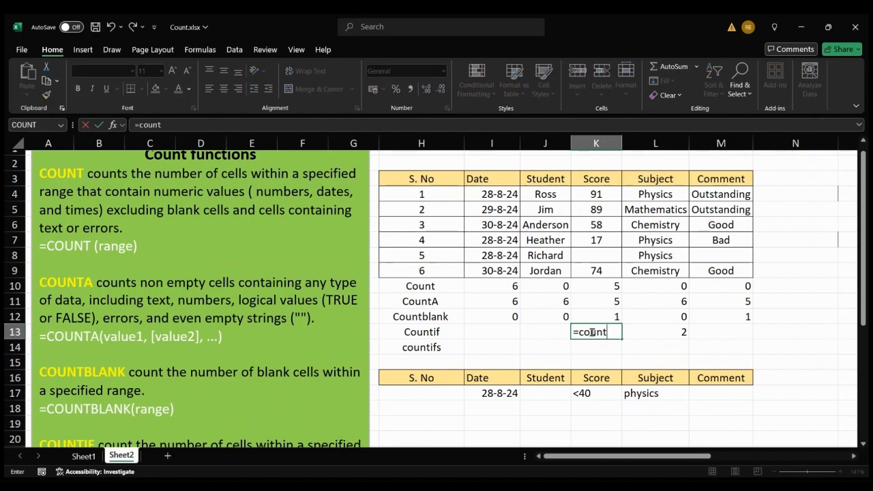
pyautogui.write('if(')
pyautogui.click(595, 195)
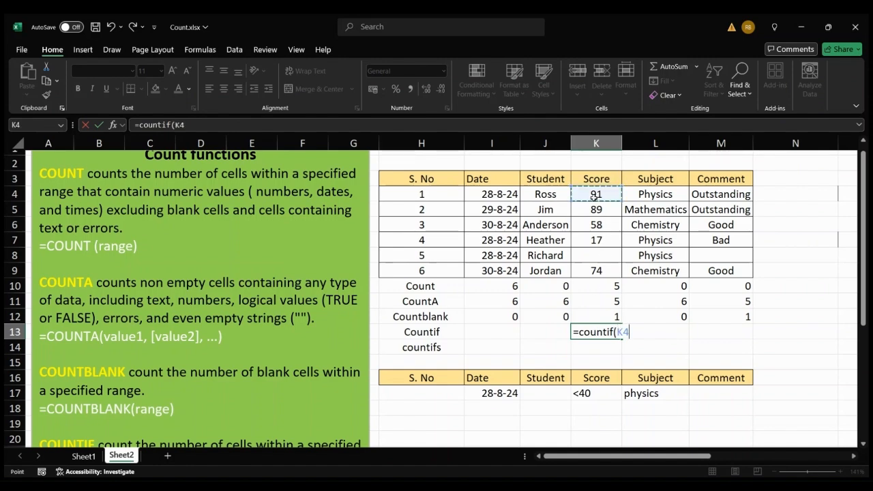
pyautogui.hotkey('shift', 'Down')
pyautogui.hotkey('shift', 'Down')
pyautogui.hotkey('shift', 'Down')
pyautogui.hotkey('shift', 'Down')
pyautogui.hotkey('shift', 'Down')
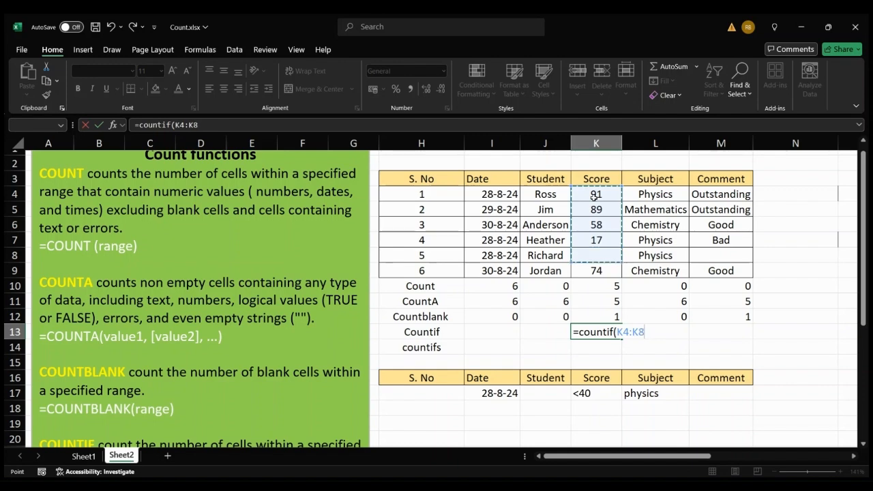
pyautogui.write(',')
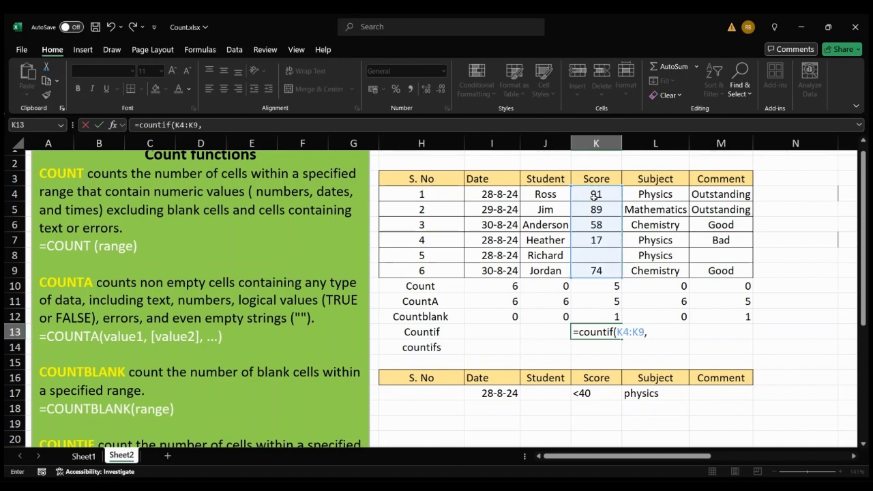
pyautogui.write('"<')
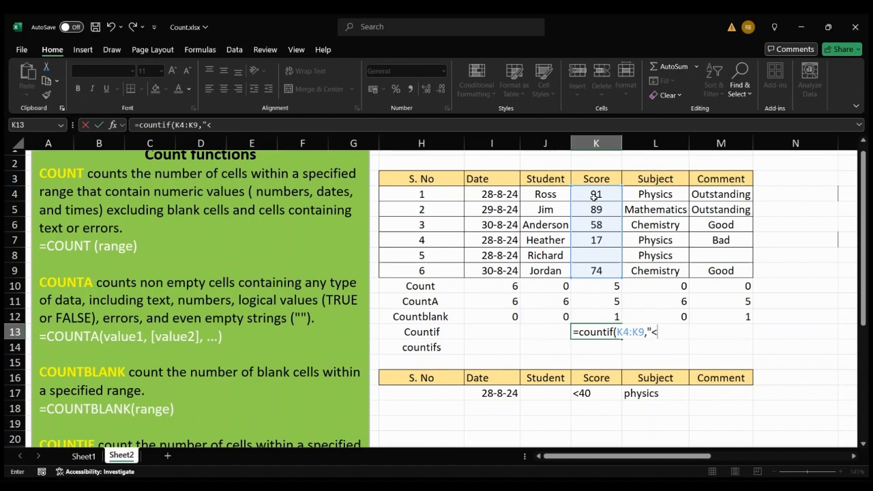
pyautogui.write('60')
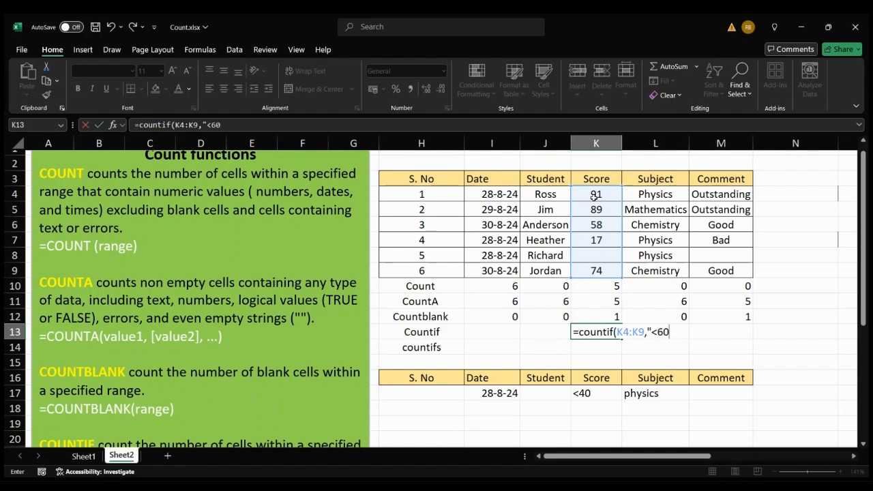
pyautogui.write('")')
pyautogui.press('Return')
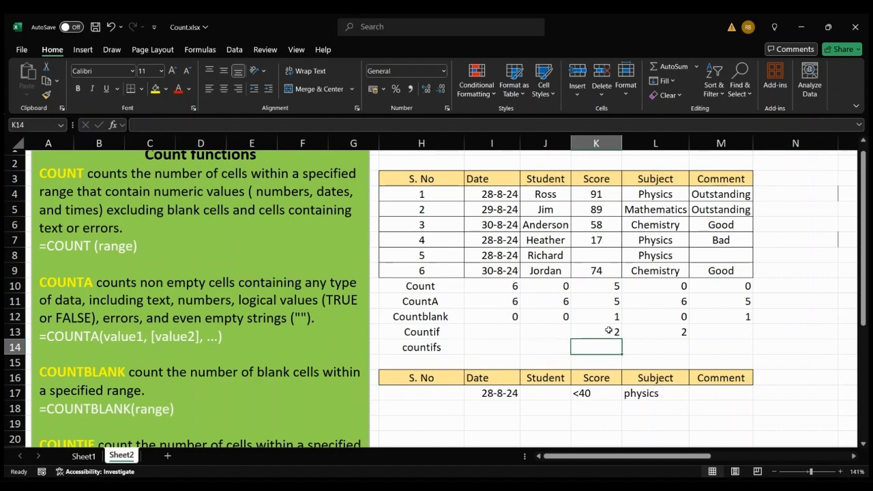
# Step: Replace the formula in cell L13 with =COUNTIF(L4:L9,L17) so the subject criterion comes from a cell reference
pyautogui.click(672, 332)
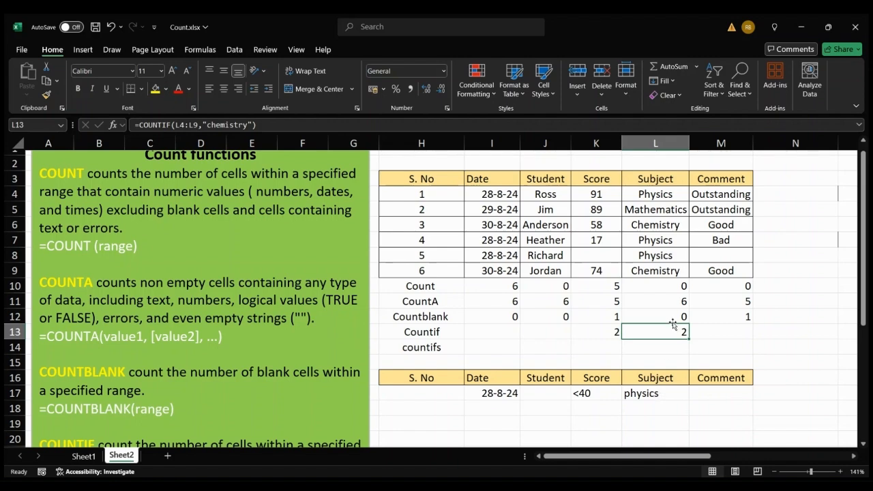
pyautogui.press('Delete')
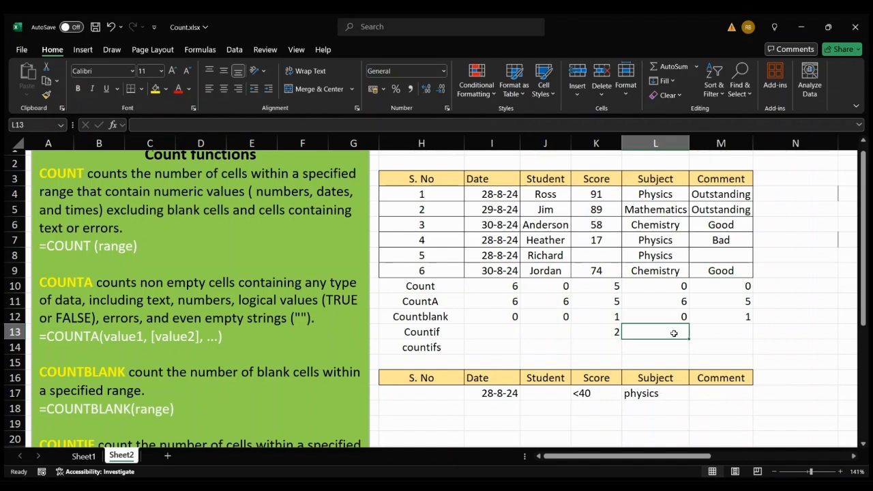
pyautogui.write('=')
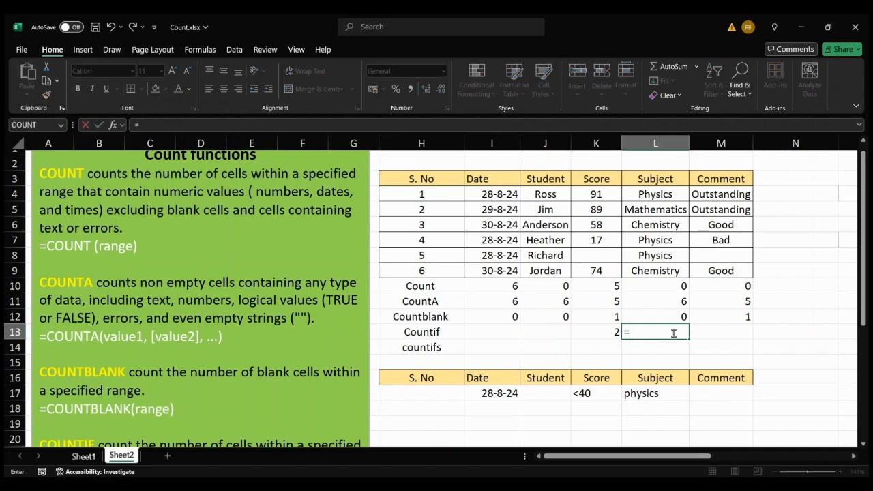
pyautogui.write('countif(')
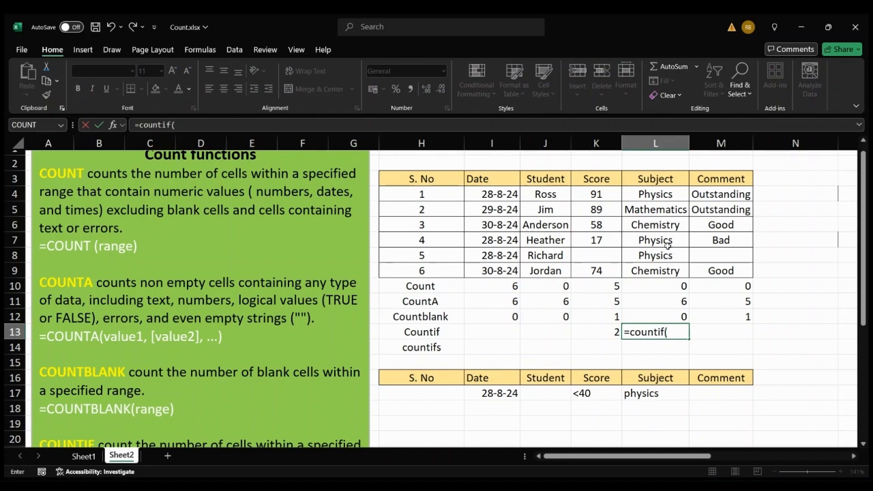
pyautogui.click(662, 195)
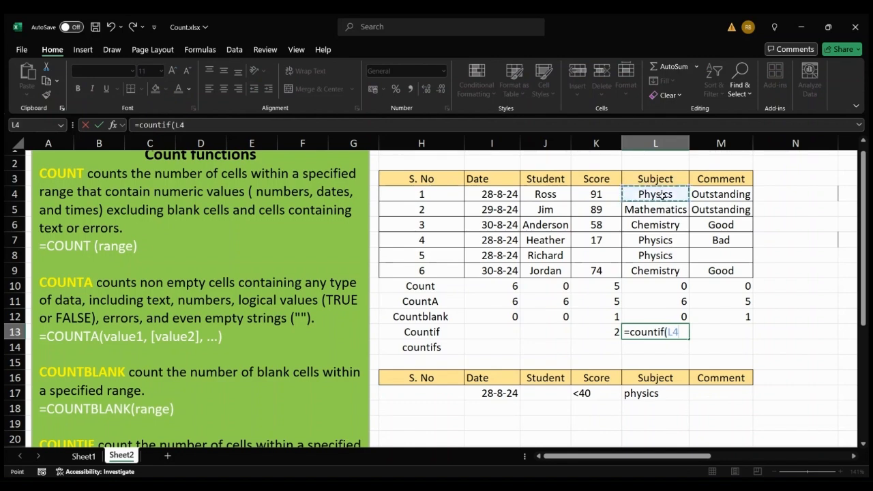
pyautogui.hotkey('shift', 'Down')
pyautogui.hotkey('shift', 'Down')
pyautogui.hotkey('shift', 'Down')
pyautogui.hotkey('shift', 'Down')
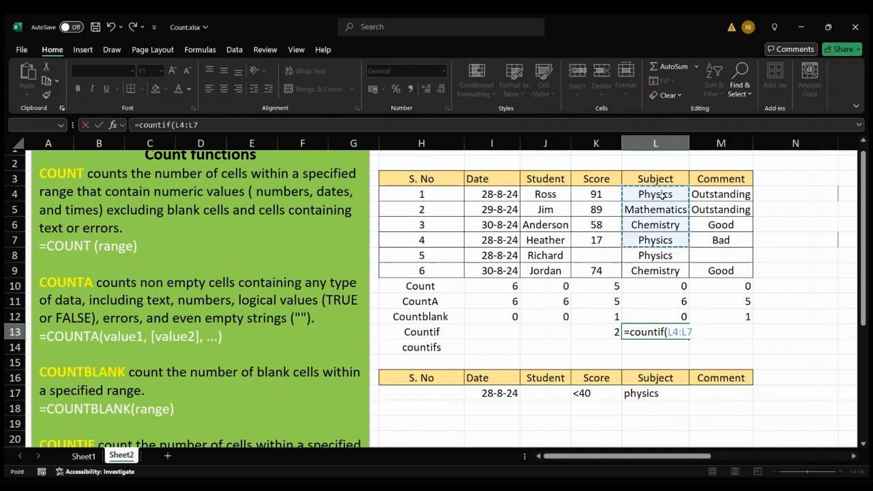
pyautogui.hotkey('shift', 'Down')
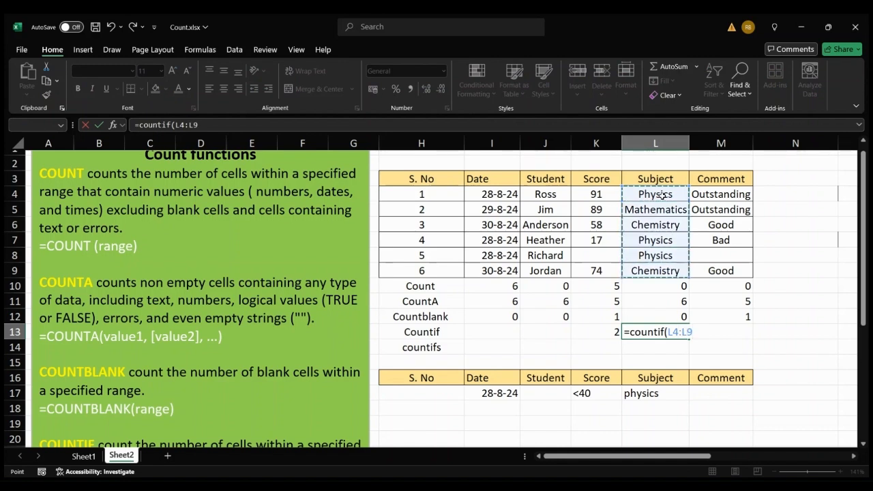
pyautogui.write(',')
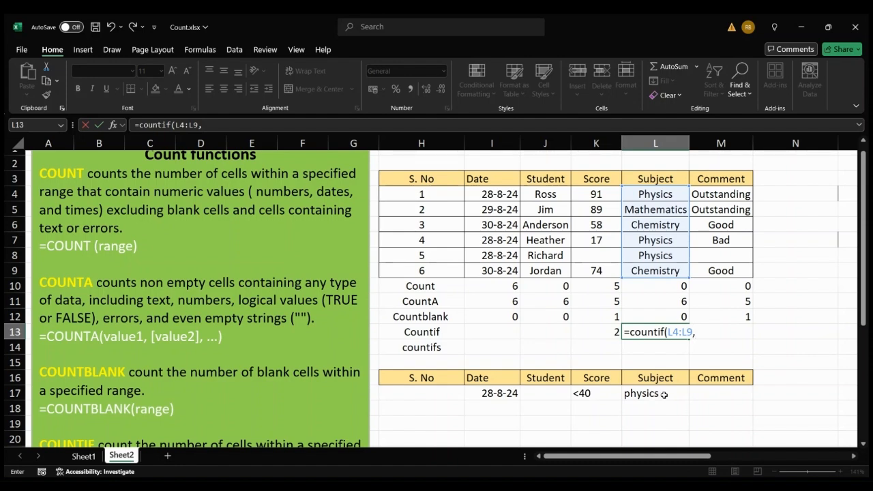
pyautogui.click(629, 395)
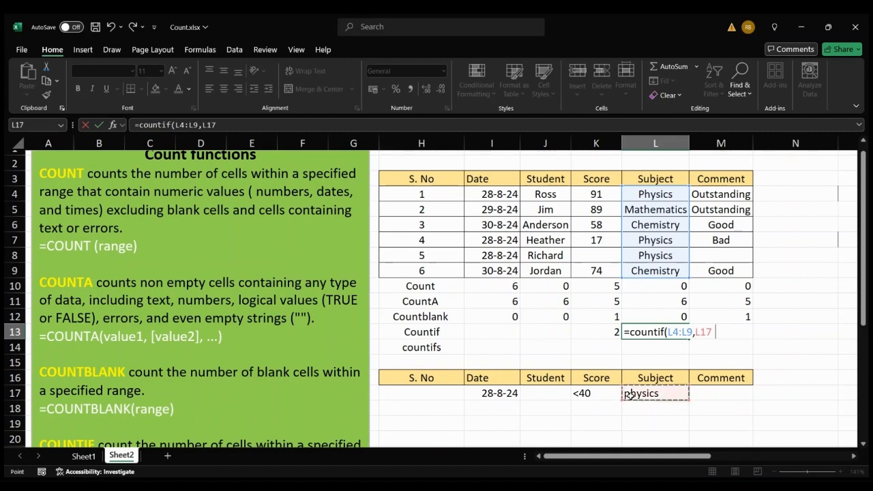
pyautogui.hotkey('ctrl', 'Return')
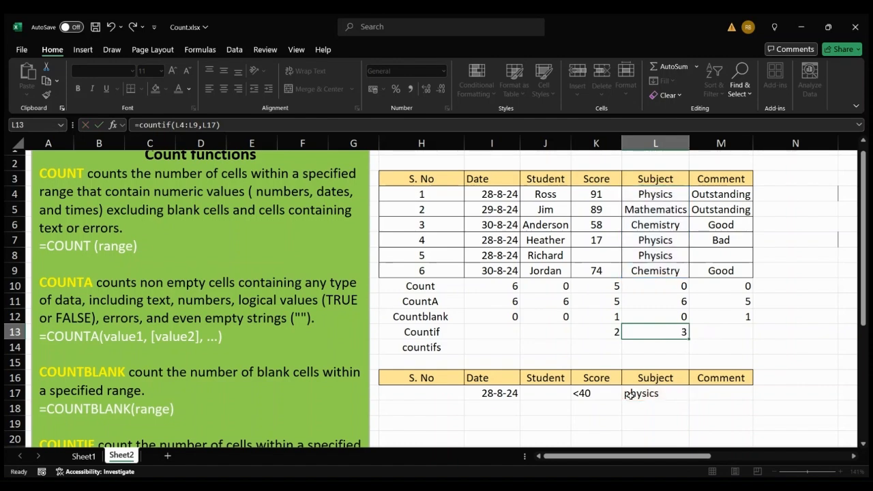
pyautogui.press('Return')
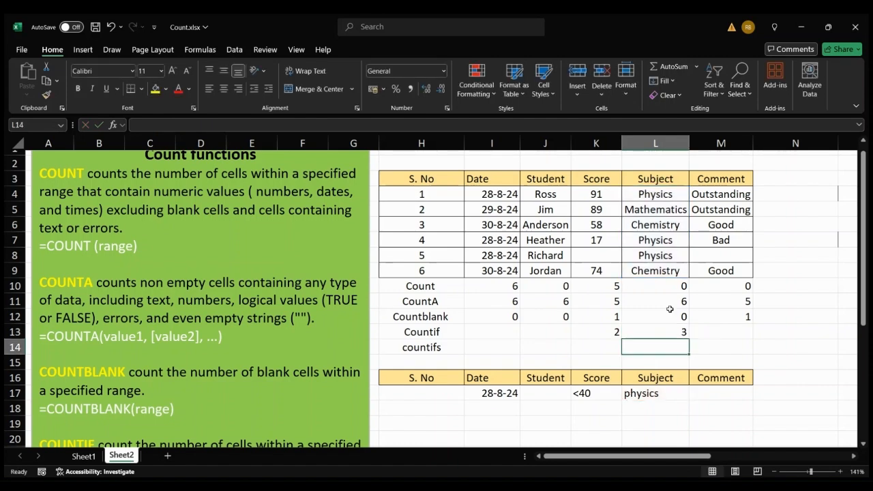
# Step: Change the Subject criterion in cell L17 to mathematics
pyautogui.click(644, 394)
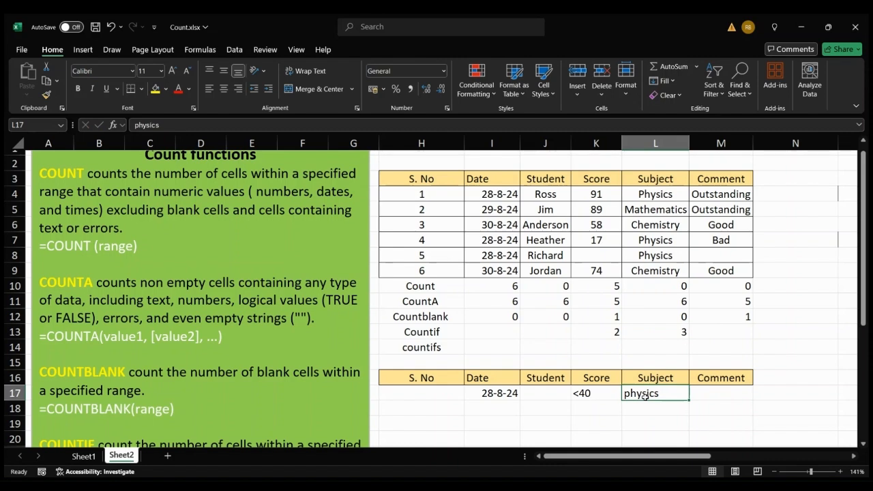
pyautogui.press('BackSpace')
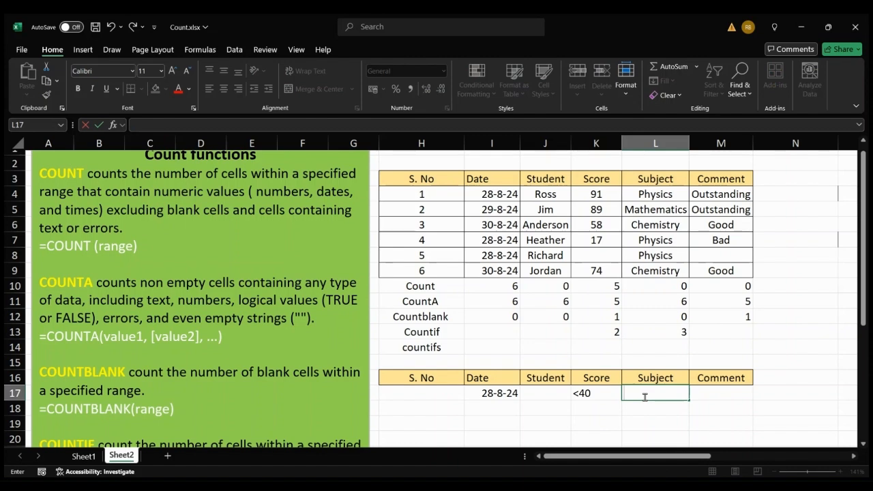
pyautogui.write('mathema')
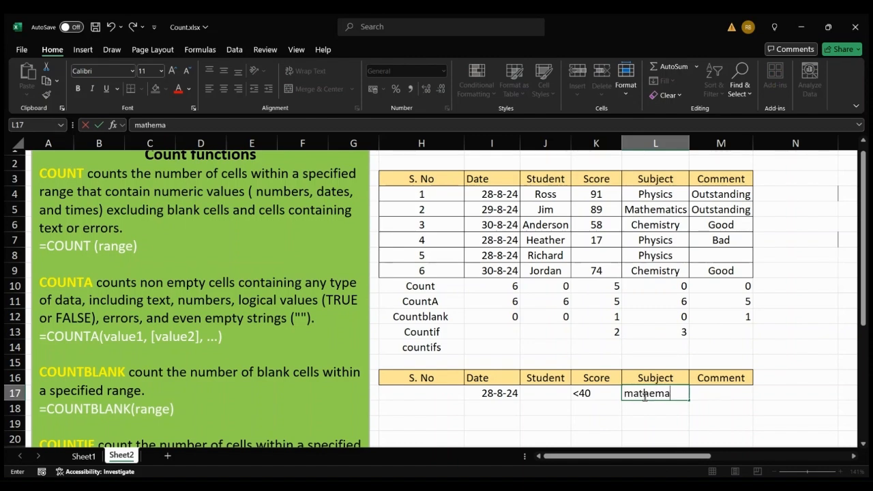
pyautogui.write('tics')
pyautogui.press('Return')
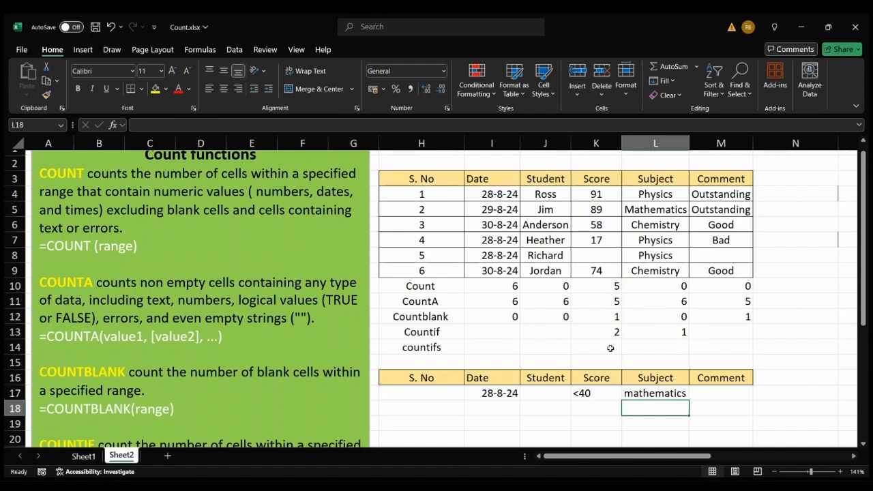
pyautogui.click(594, 332)
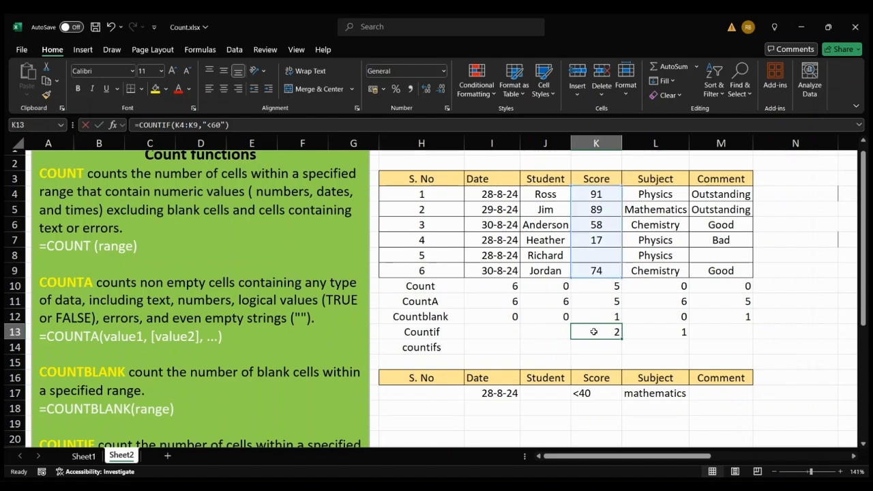
pyautogui.press('BackSpace')
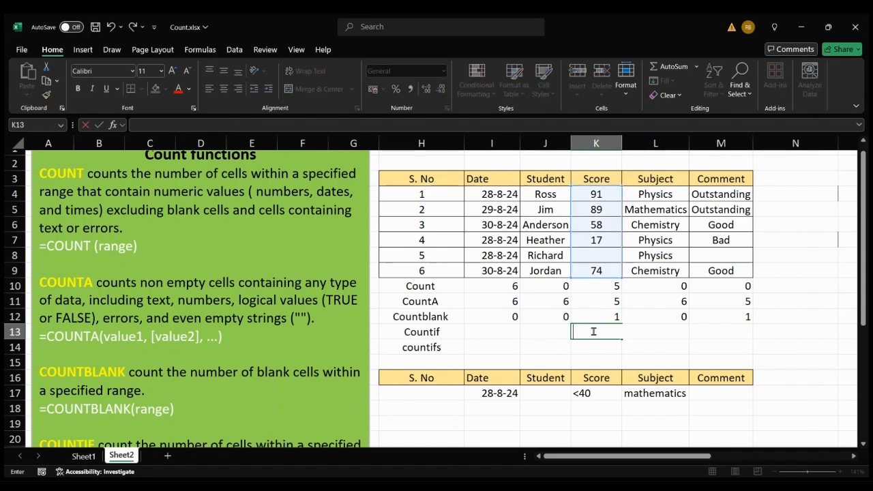
pyautogui.write('cou')
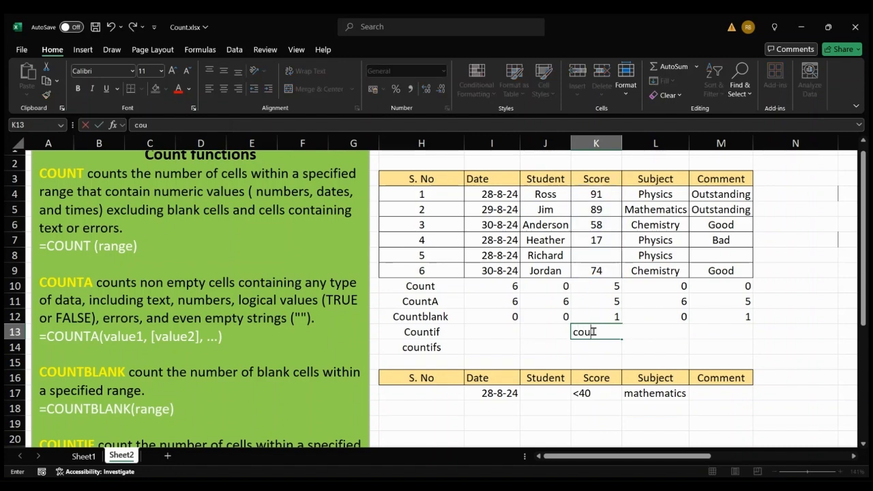
pyautogui.write('ntif(')
pyautogui.click(594, 194)
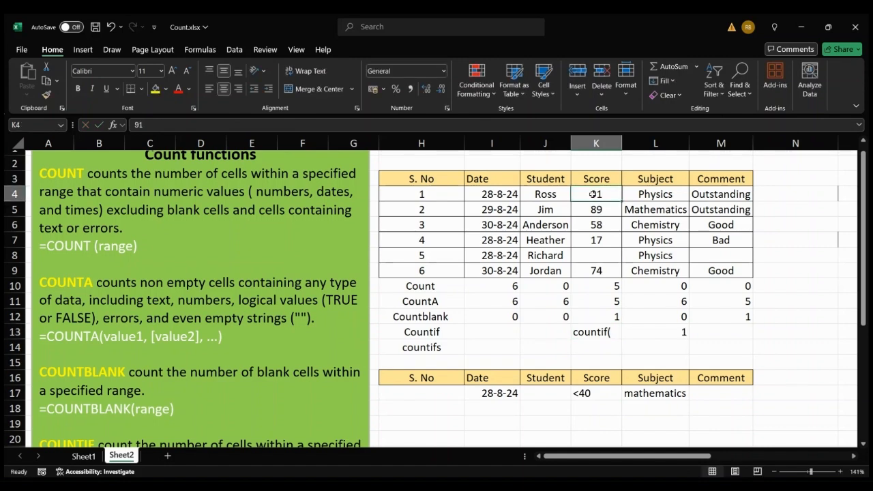
pyautogui.hotkey('shift', 'Down')
pyautogui.hotkey('shift', 'Down')
pyautogui.hotkey('shift', 'Down')
pyautogui.hotkey('shift', 'Down')
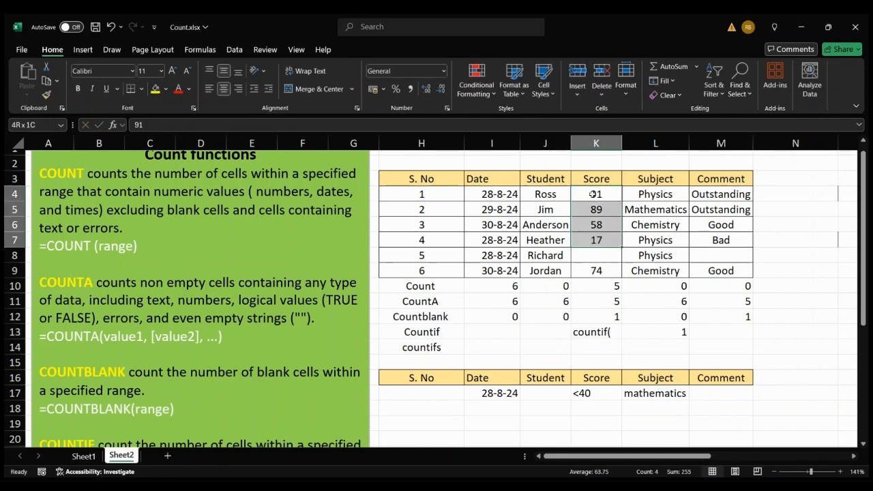
pyautogui.hotkey('shift', 'Down')
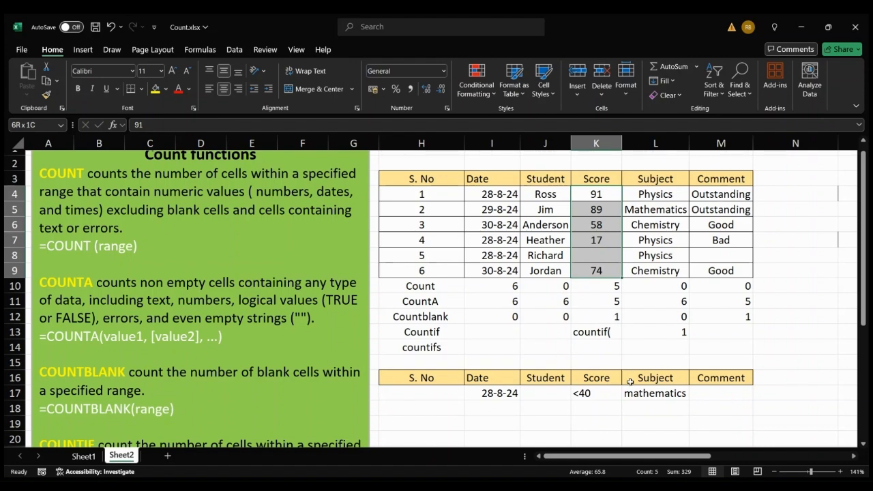
# Step: Replace the content of cell K13 with =COUNTIF(K4:K9,K17) so the score criterion comes from a cell reference
pyautogui.click(591, 330)
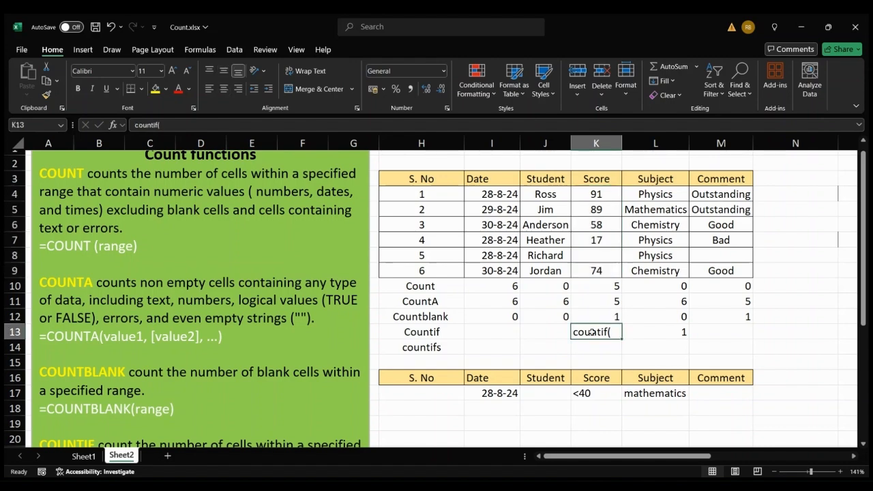
pyautogui.press('Delete')
pyautogui.write('=count')
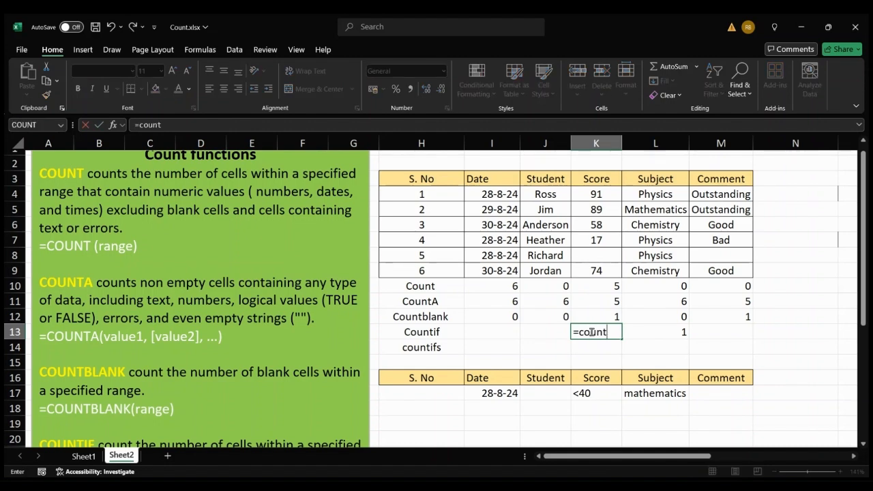
pyautogui.write('if(')
pyautogui.click(605, 194)
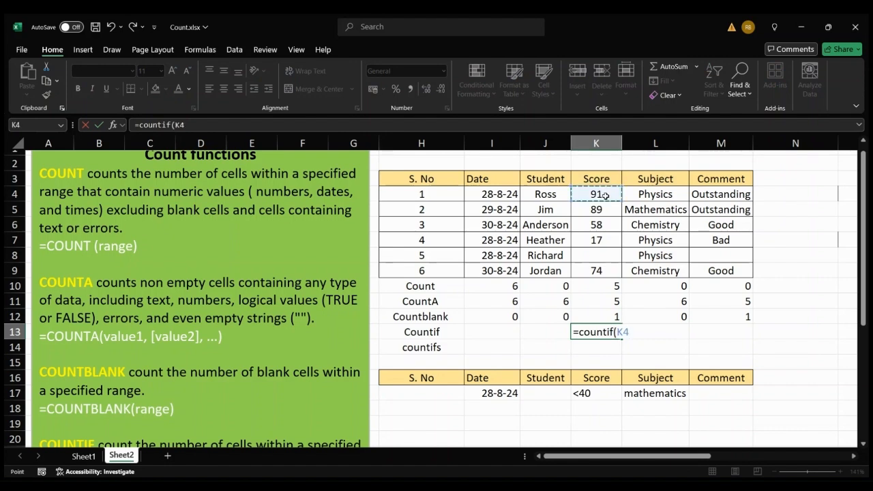
pyautogui.hotkey('shift', 'Down')
pyautogui.hotkey('shift', 'Down')
pyautogui.hotkey('shift', 'Down')
pyautogui.hotkey('shift', 'Down')
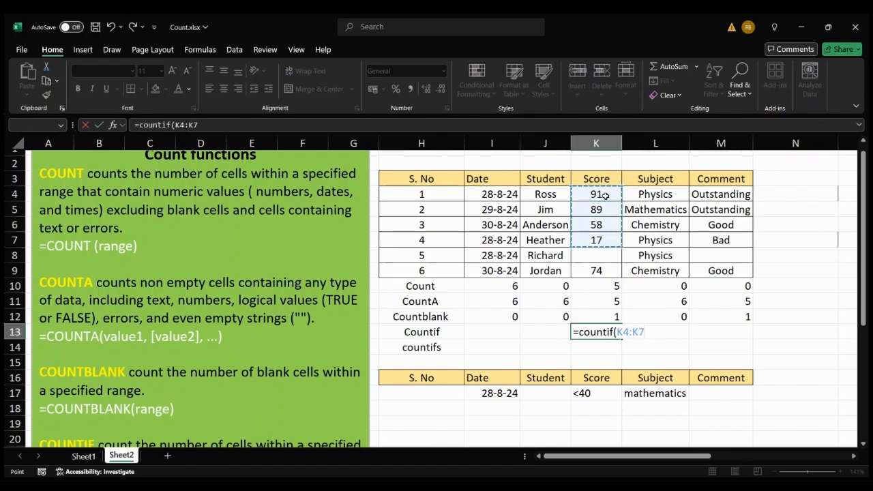
pyautogui.hotkey('shift', 'Down')
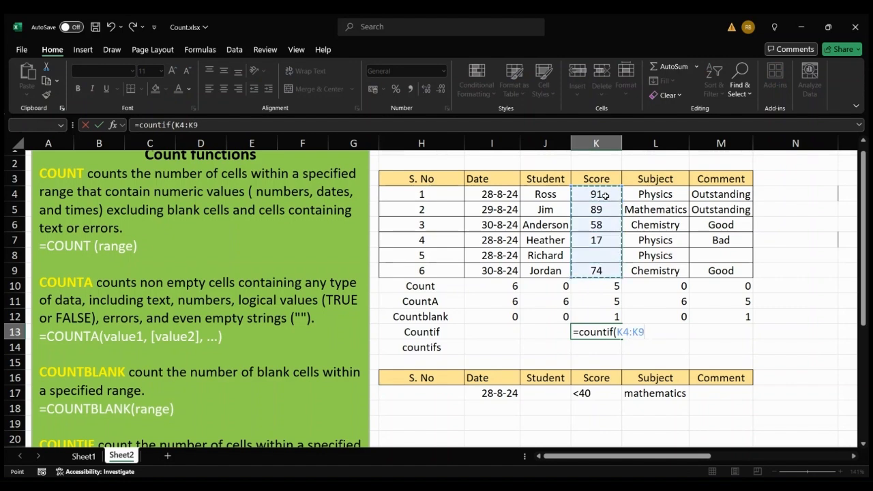
pyautogui.write(',')
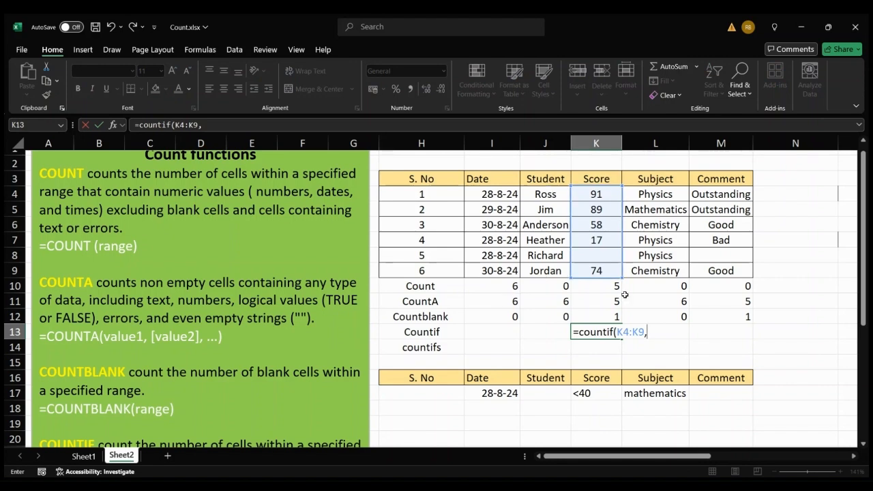
pyautogui.click(586, 393)
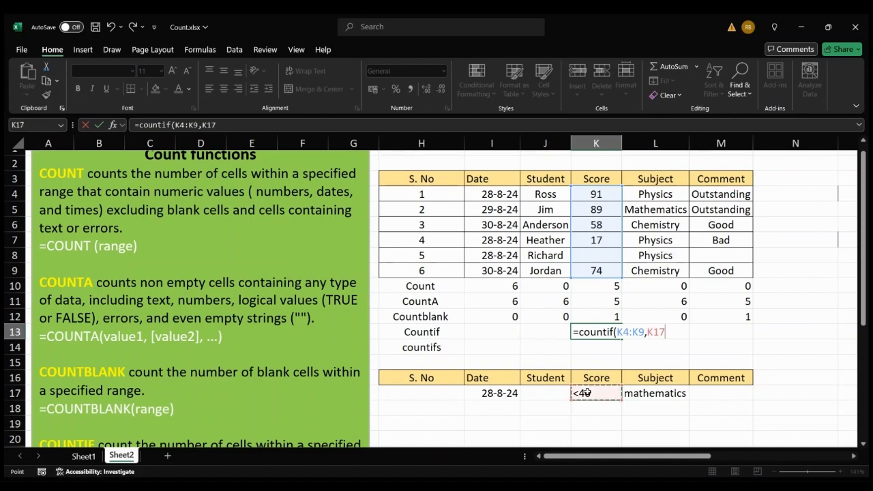
pyautogui.write(')')
pyautogui.press('Return')
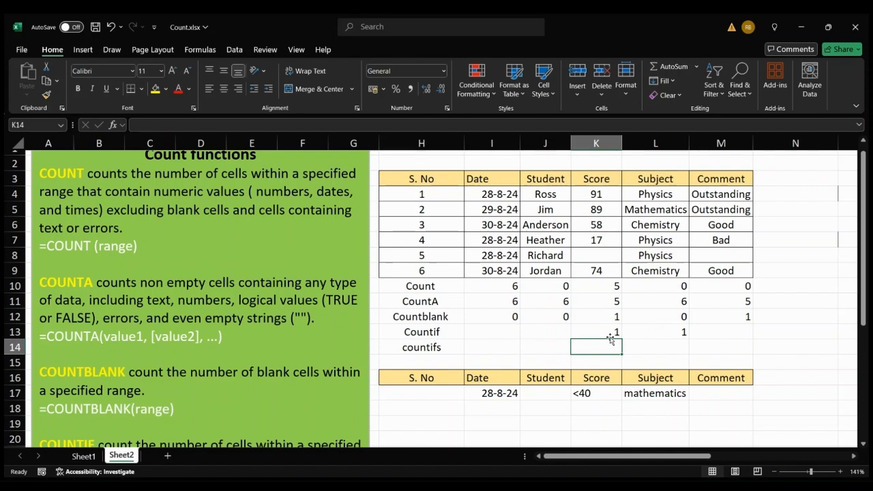
# Step: Change the Score criterion in cell K17 to >40
pyautogui.click(586, 393)
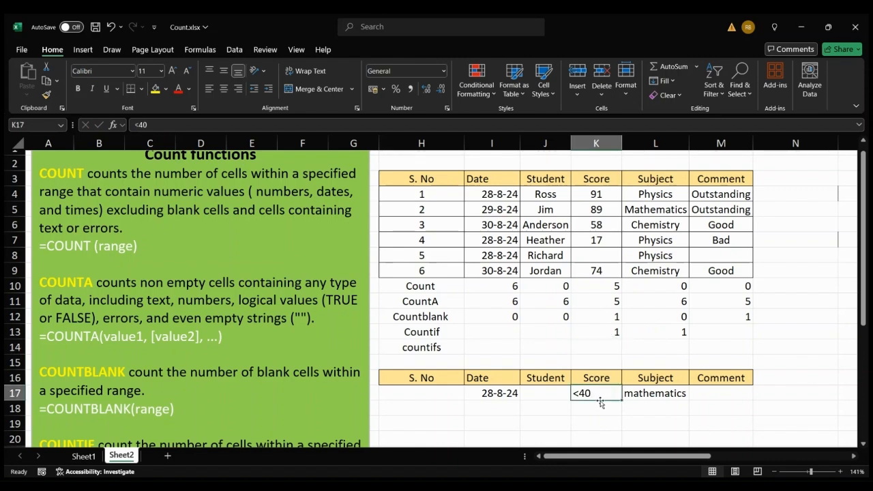
pyautogui.press('BackSpace')
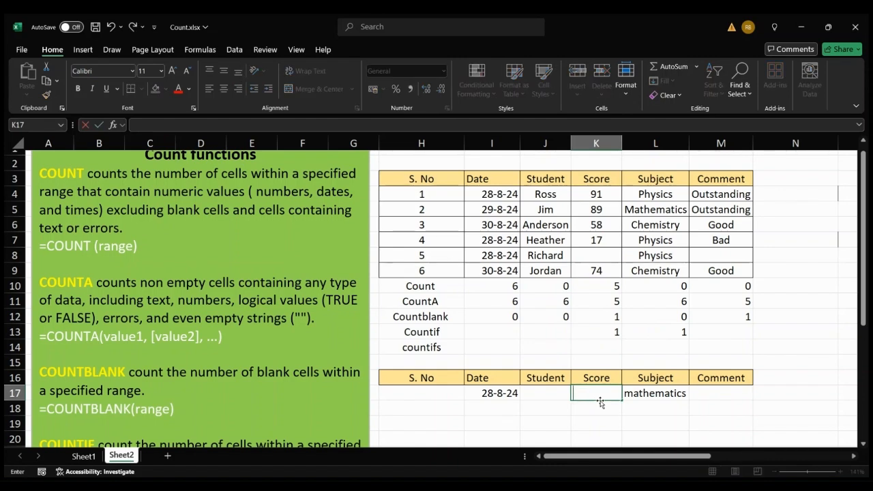
pyautogui.write('>40')
pyautogui.press('Return')
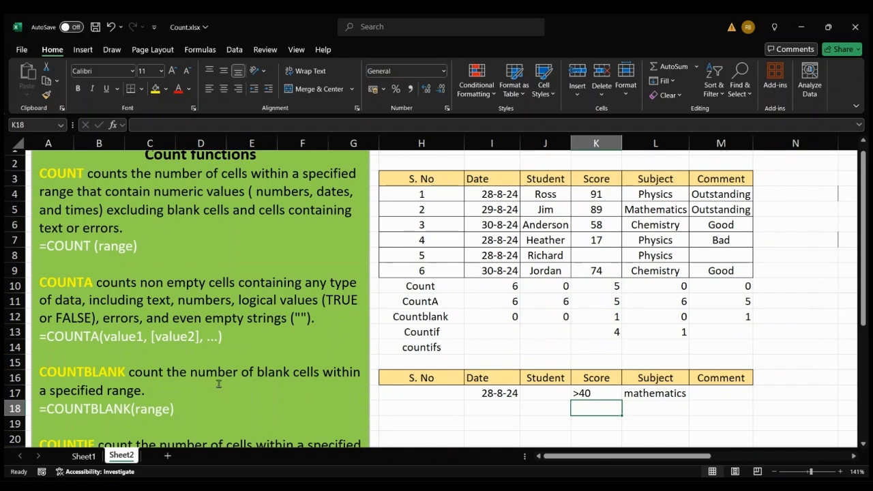
# Step: Begin a COUNTIFS formula in cell L14 with the Subject range L4:L9 and the criterion "chemistry"
pyautogui.scroll(-2, 219, 397)
pyautogui.scroll(-3, 219, 399)
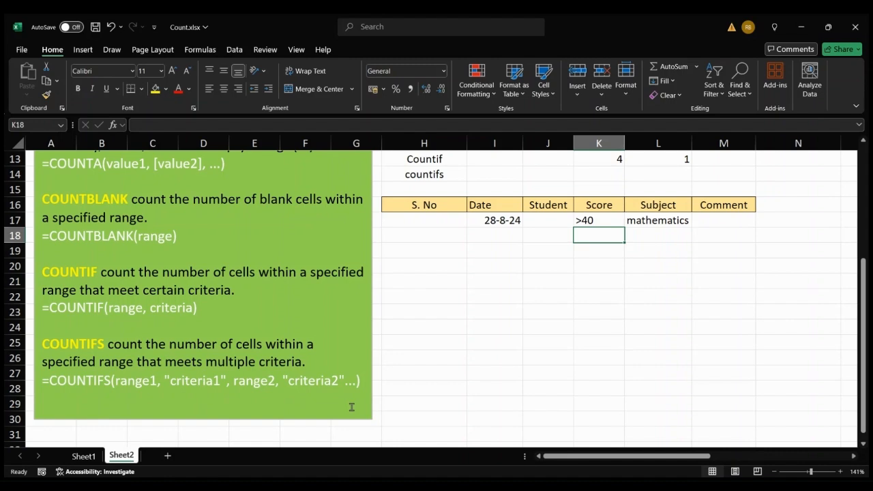
pyautogui.scroll(3, 351, 407)
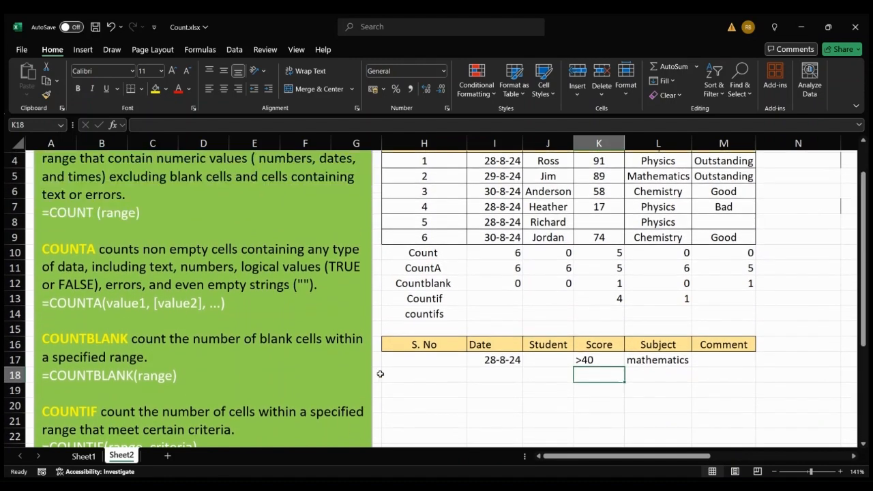
pyautogui.click(654, 315)
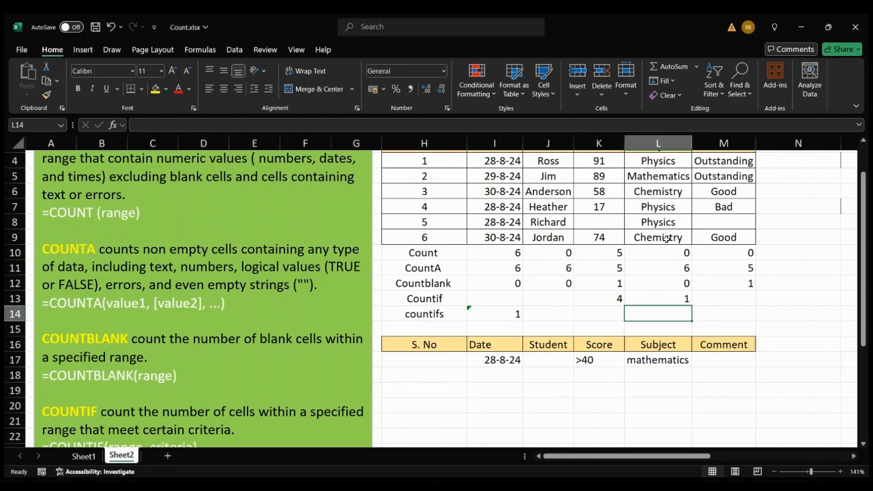
pyautogui.write('=countifs(')
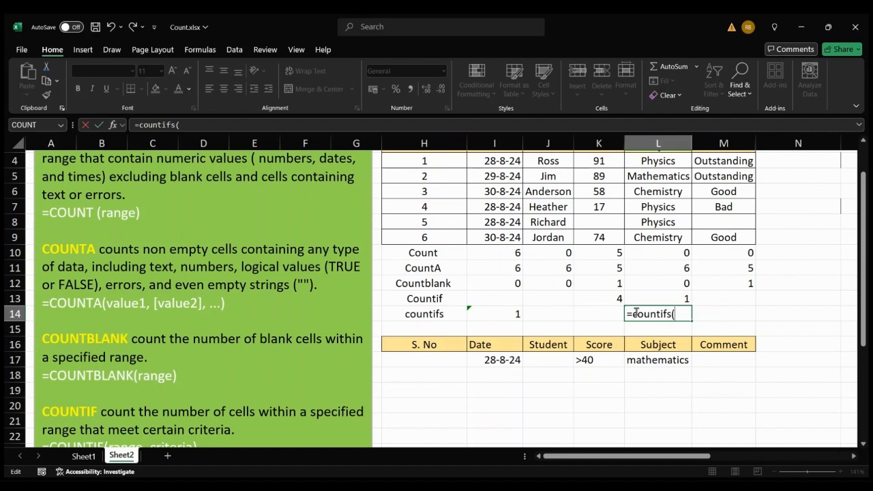
pyautogui.click(675, 157)
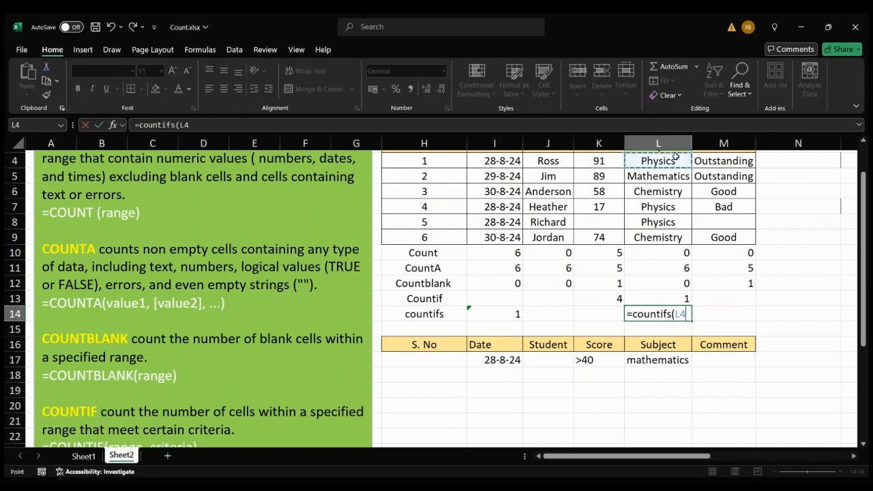
pyautogui.hotkey('shift', 'Down')
pyautogui.hotkey('shift', 'Down')
pyautogui.hotkey('shift', 'Down')
pyautogui.hotkey('shift', 'Down')
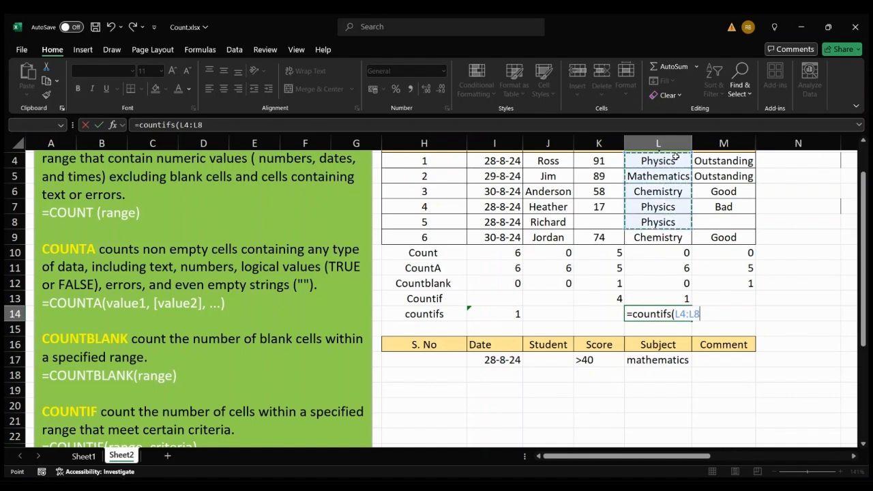
pyautogui.hotkey('shift', 'Down')
pyautogui.write(',')
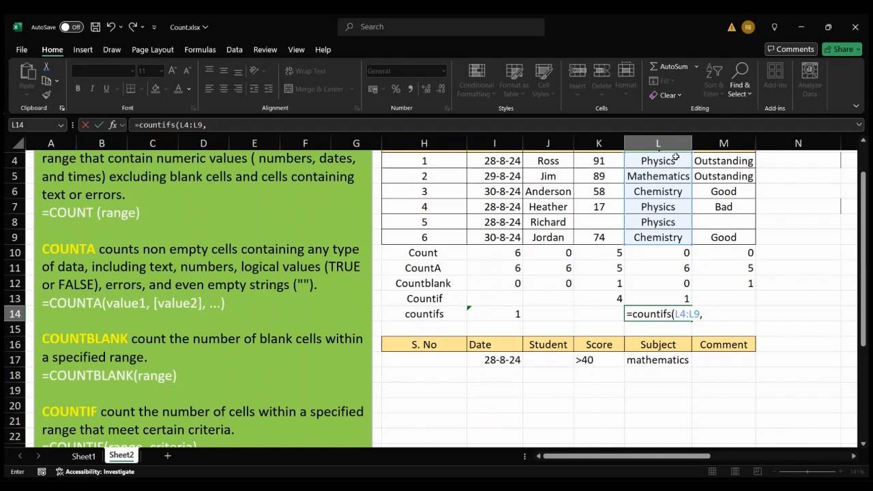
pyautogui.write('"chemistry')
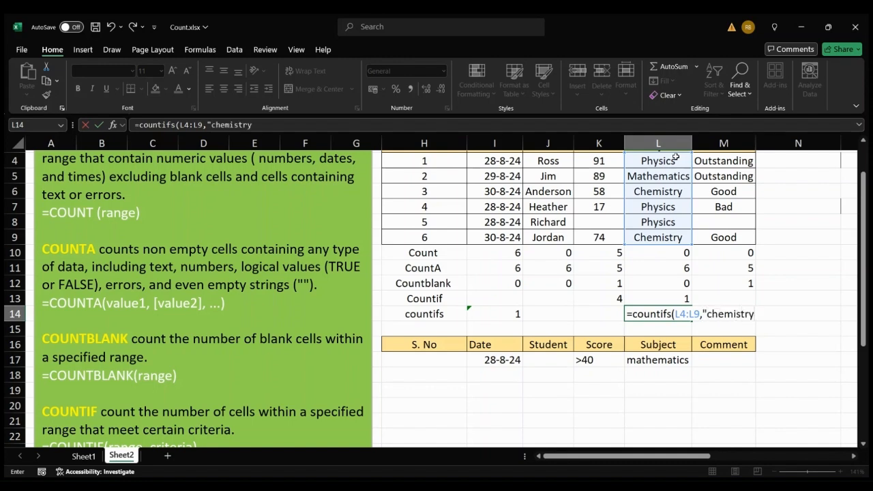
pyautogui.write('",')
# Step: Complete the COUNTIFS formula in L14 with the Score range K4:K9 and the criterion ">30"
pyautogui.click(597, 159)
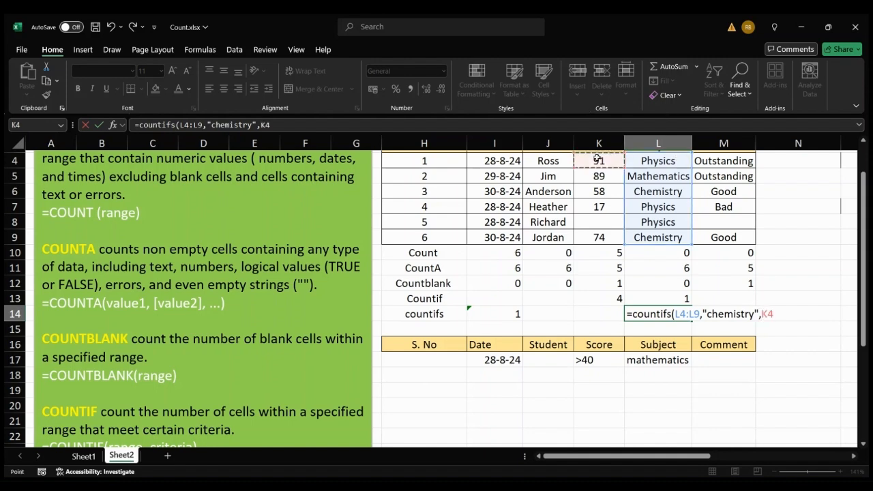
pyautogui.hotkey('shift', 'Down')
pyautogui.hotkey('shift', 'Down')
pyautogui.hotkey('shift', 'Down')
pyautogui.hotkey('shift', 'Down')
pyautogui.hotkey('shift', 'Down')
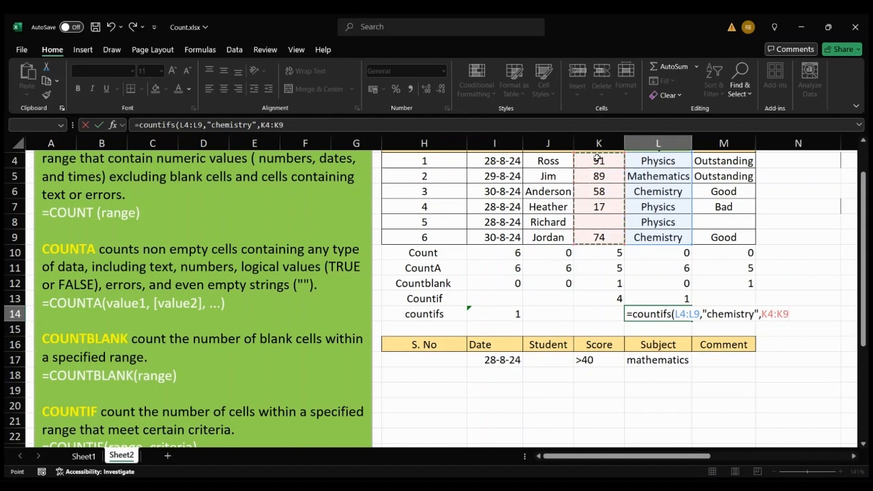
pyautogui.write(',')
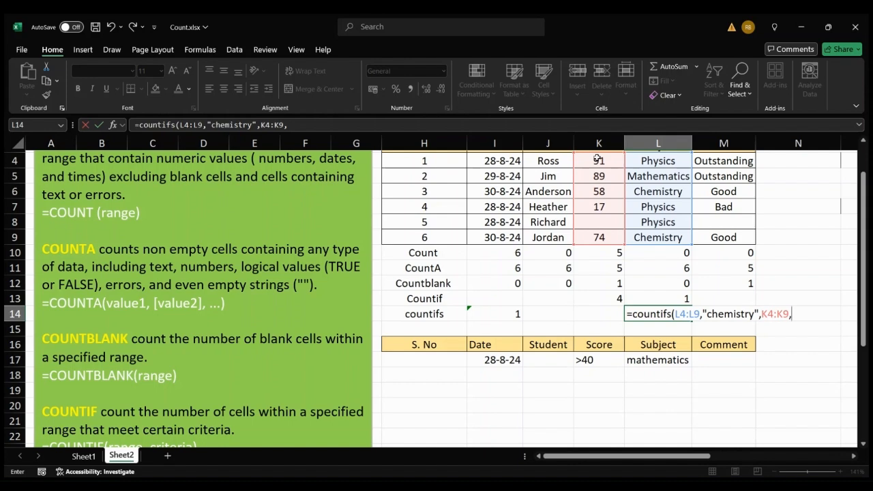
pyautogui.write('">30')
pyautogui.press('Return')
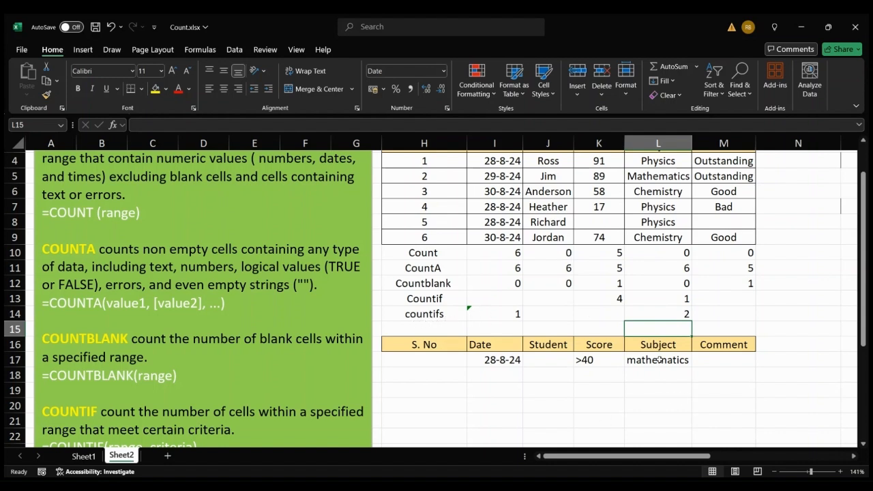
# Step: Start a replacement COUNTIFS formula in cell L14 with the Subject range L4:L9 and its criterion referenced from L17
pyautogui.click(651, 314)
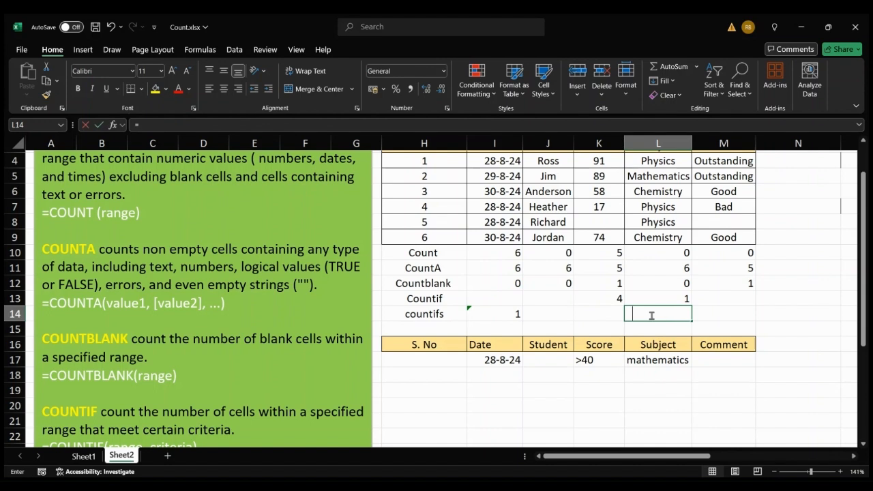
pyautogui.write('=c')
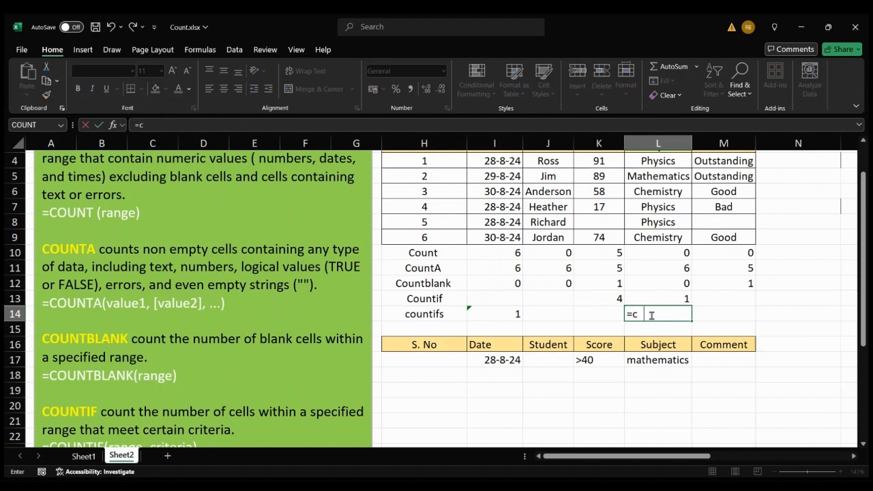
pyautogui.write('ountifs(')
pyautogui.click(658, 163)
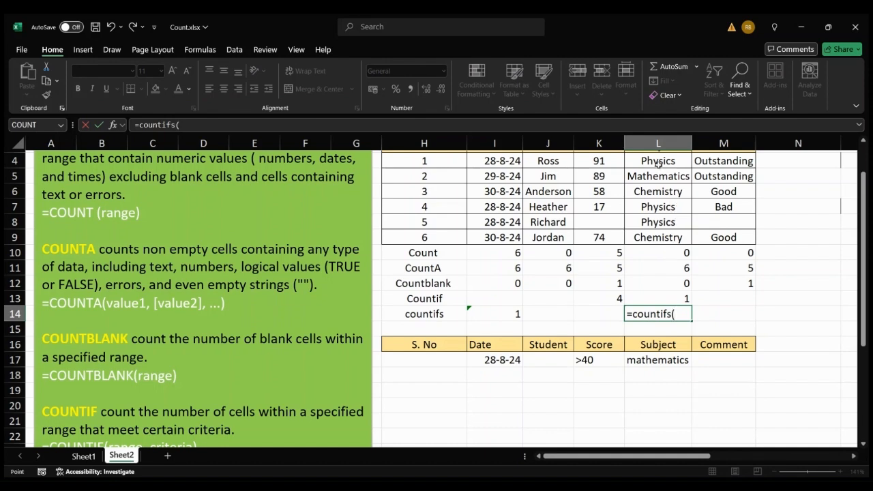
pyautogui.hotkey('shift', 'Down')
pyautogui.hotkey('shift', 'Down')
pyautogui.hotkey('shift', 'Down')
pyautogui.hotkey('shift', 'Down')
pyautogui.hotkey('shift', 'Down')
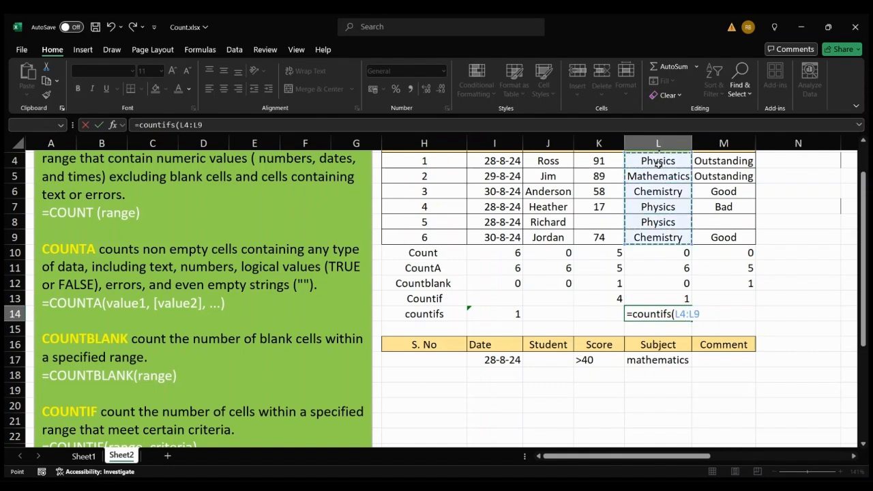
pyautogui.write(',')
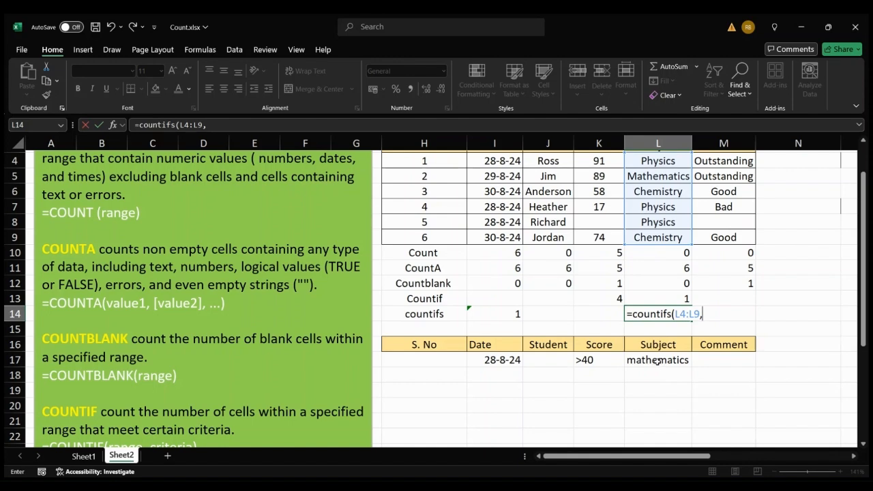
pyautogui.click(657, 361)
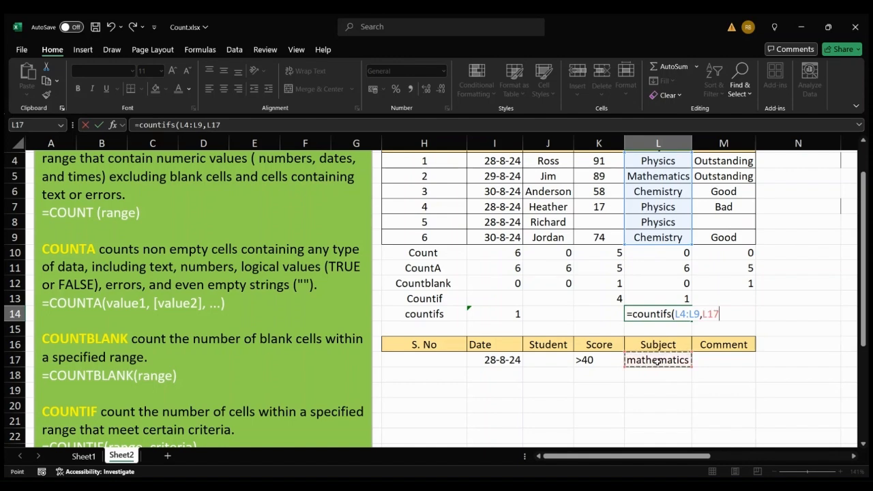
pyautogui.write(',')
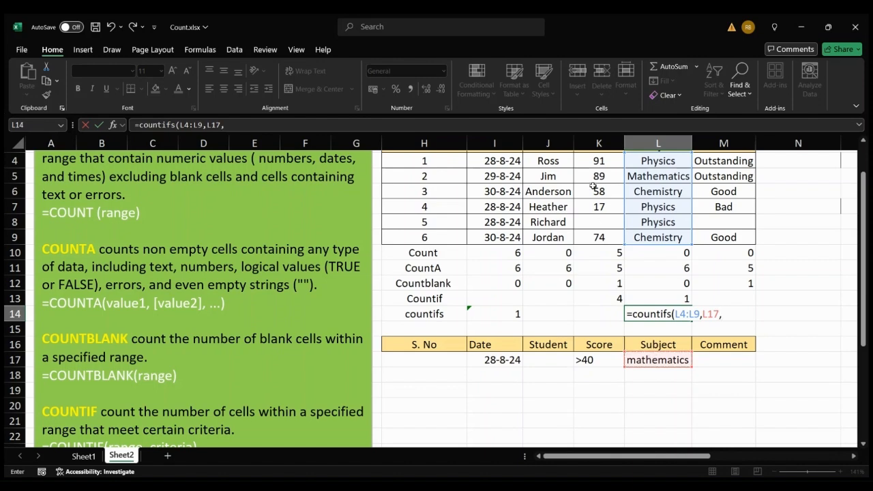
# Step: Add the Score range K4:K9 and criterion cell K17, completing =COUNTIFS(L4:L9,L17,K4:K9,K17) in L14
pyautogui.click(598, 164)
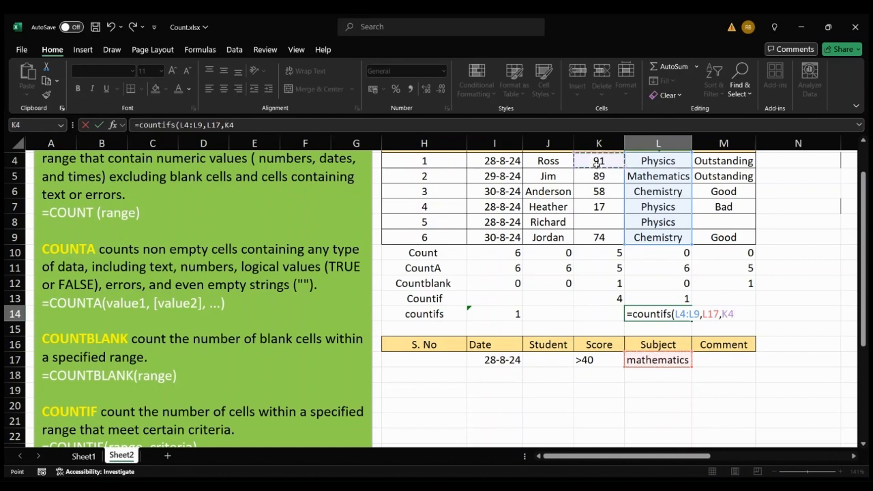
pyautogui.hotkey('shift', 'Down')
pyautogui.hotkey('shift', 'Down')
pyautogui.hotkey('shift', 'Down')
pyautogui.hotkey('shift', 'Down')
pyautogui.hotkey('shift', 'Down')
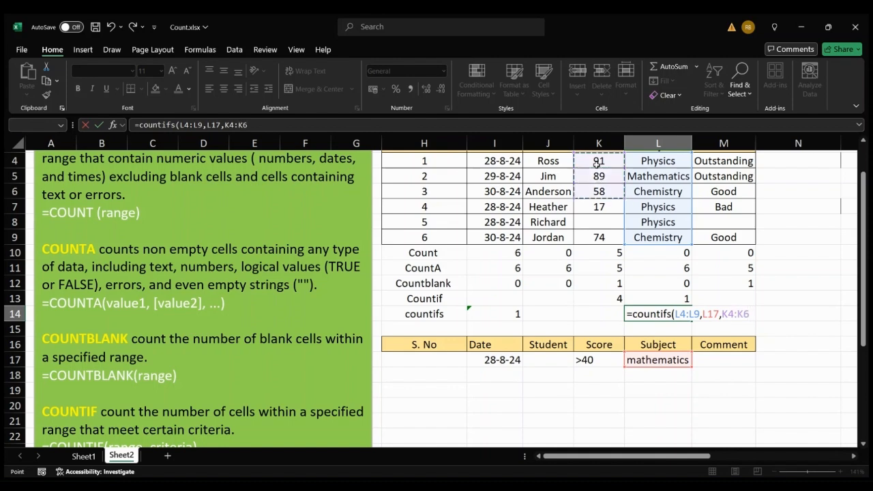
pyautogui.write(',')
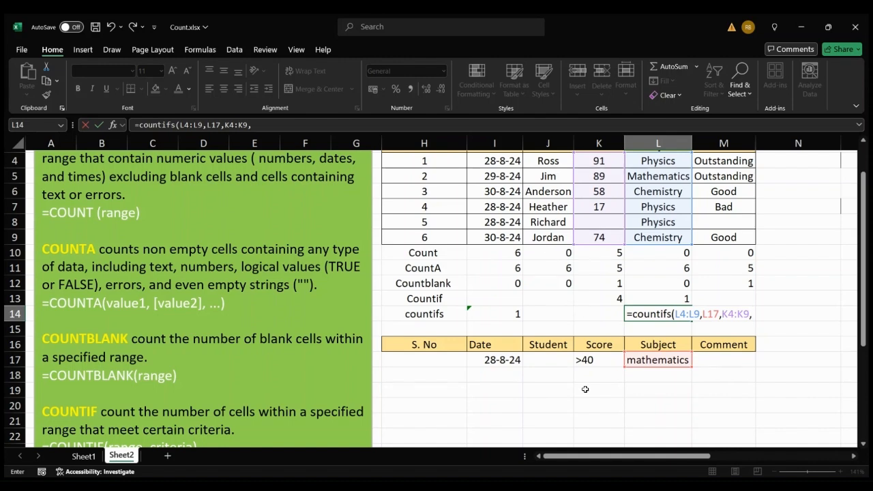
pyautogui.click(584, 359)
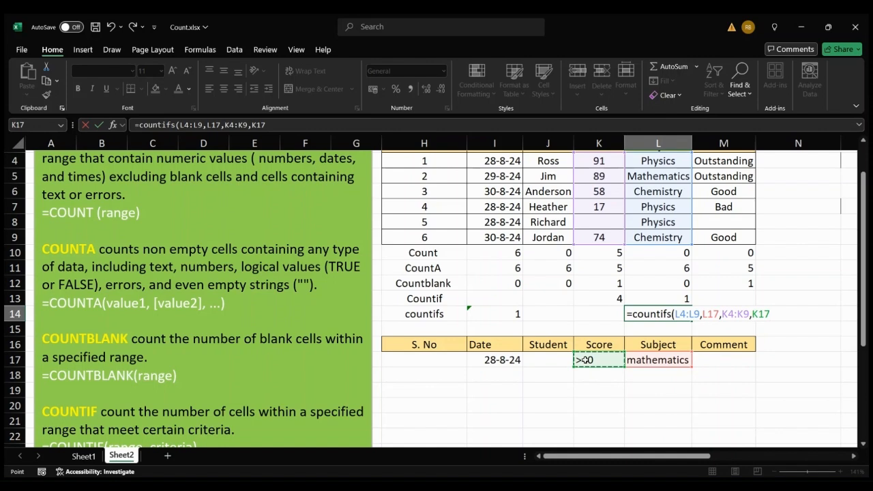
pyautogui.write(')')
pyautogui.press('Return')
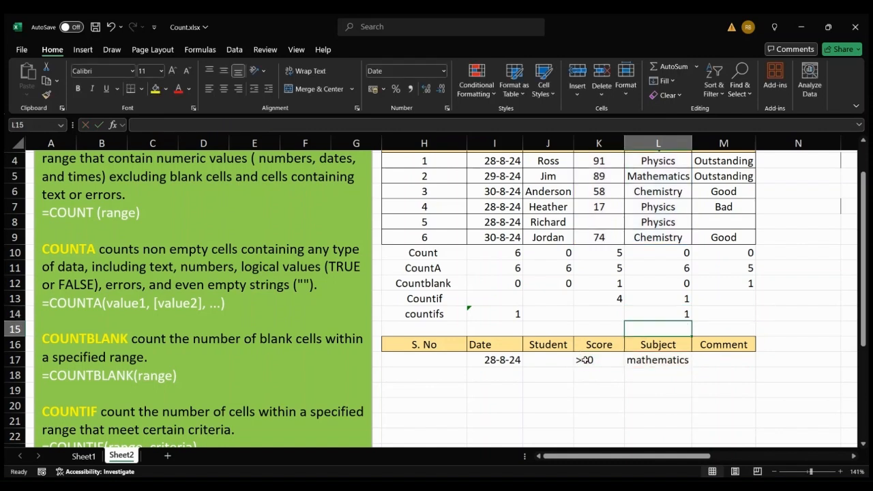